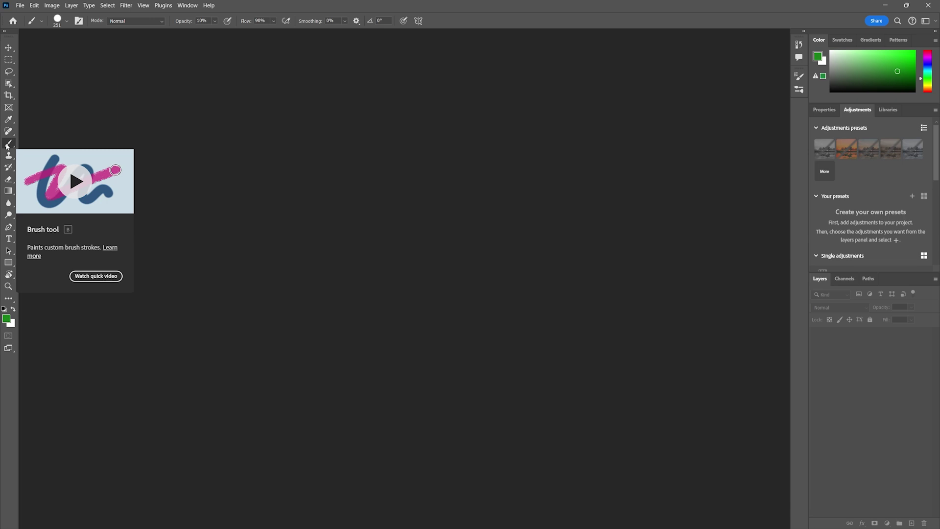
Step: Switch the brush tool group from its flyout to the standard Brush Tool (B)
{"action": "right_click", "coordinate": [14, 143]}
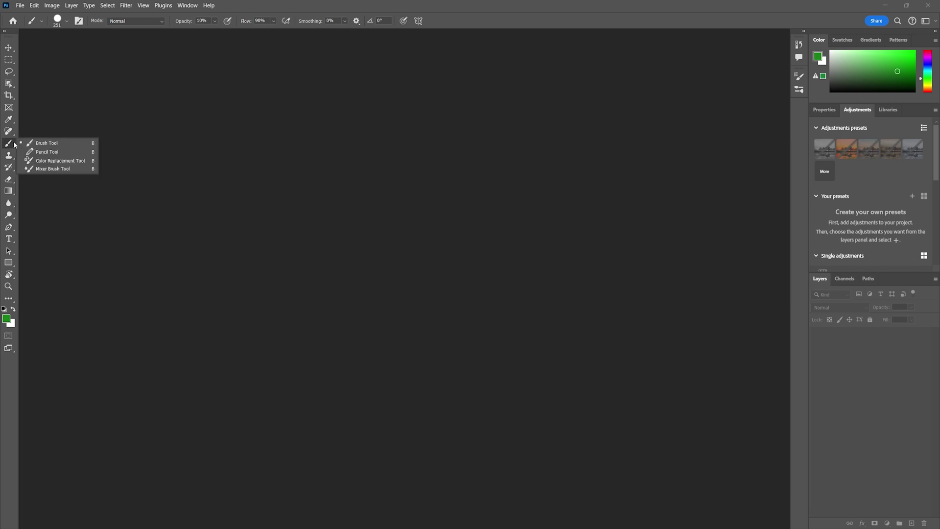
{"action": "left_click", "coordinate": [45, 143]}
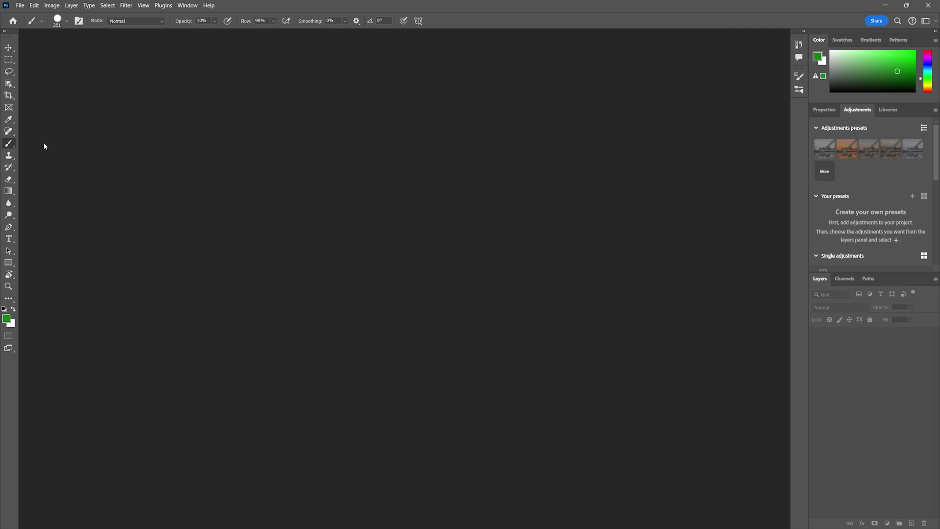
Step: Browse the brush presets and resize the preset previews in the docked Brushes panel
{"action": "left_click", "coordinate": [67, 22]}
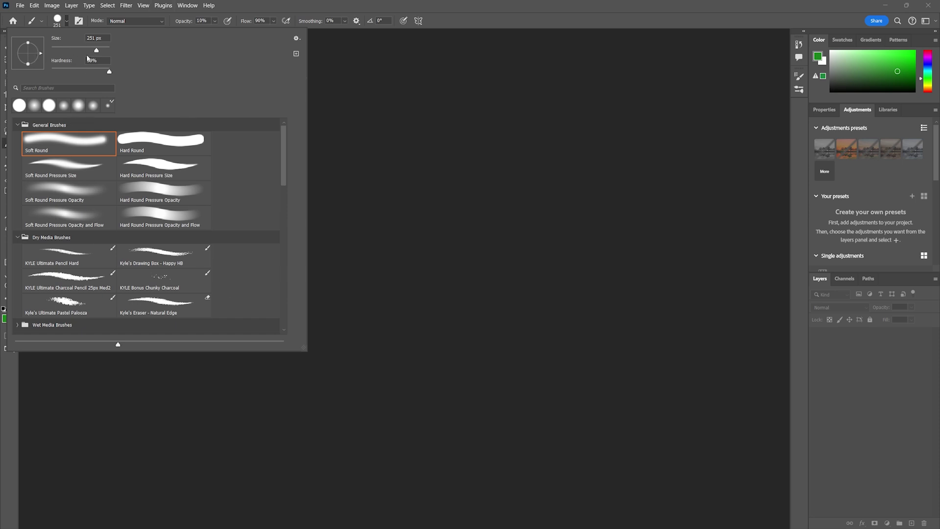
{"action": "scroll", "coordinate": [277, 145], "scroll_direction": "down", "scroll_amount": 10}
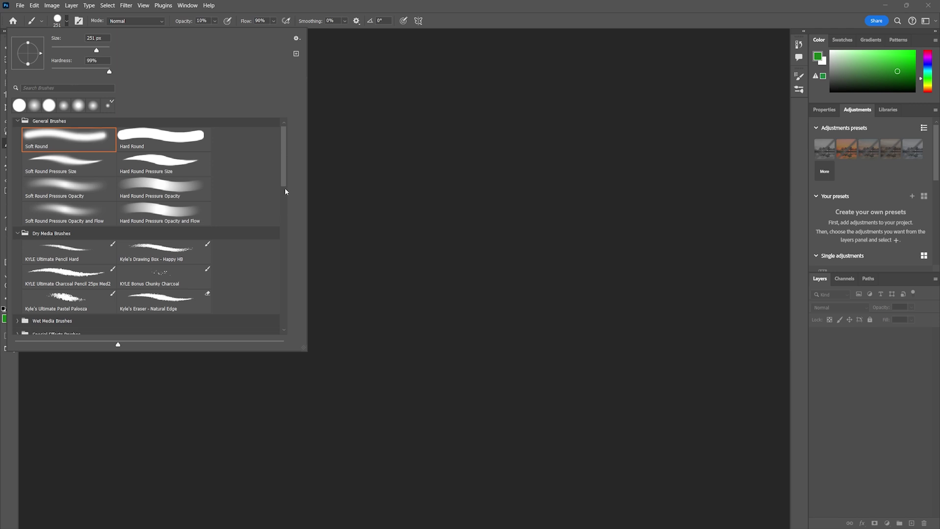
{"action": "scroll", "coordinate": [302, 328], "scroll_direction": "up", "scroll_amount": 3}
{"action": "scroll", "coordinate": [294, 109], "scroll_direction": "up", "scroll_amount": 4}
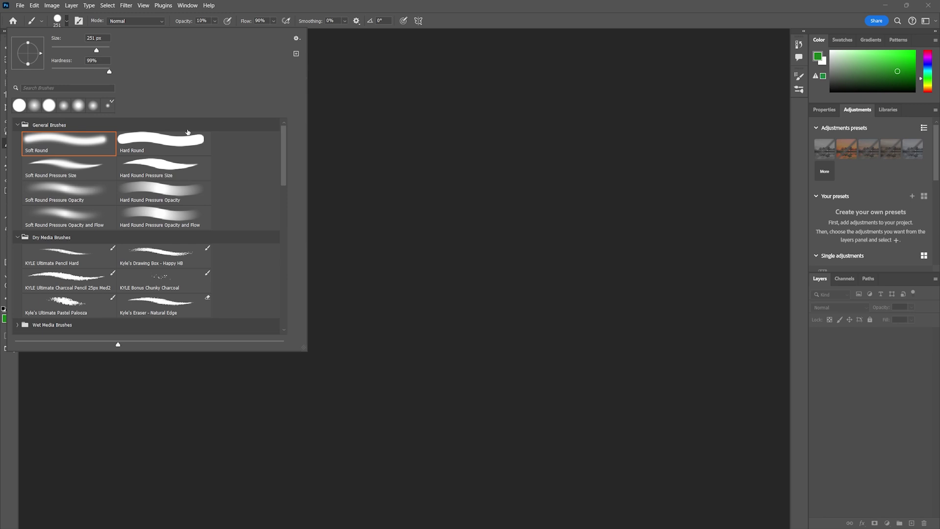
{"action": "left_click", "coordinate": [798, 92]}
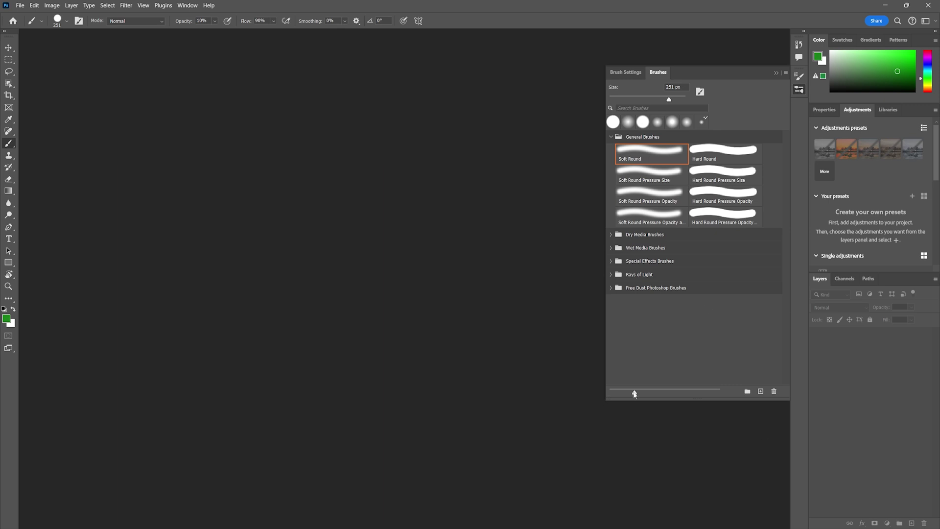
{"action": "mouse_move", "coordinate": [634, 393]}
{"action": "left_mouse_down"}
{"action": "mouse_move", "coordinate": [678, 393]}
{"action": "mouse_move", "coordinate": [616, 393]}
{"action": "mouse_move", "coordinate": [625, 394]}
{"action": "left_mouse_up"}
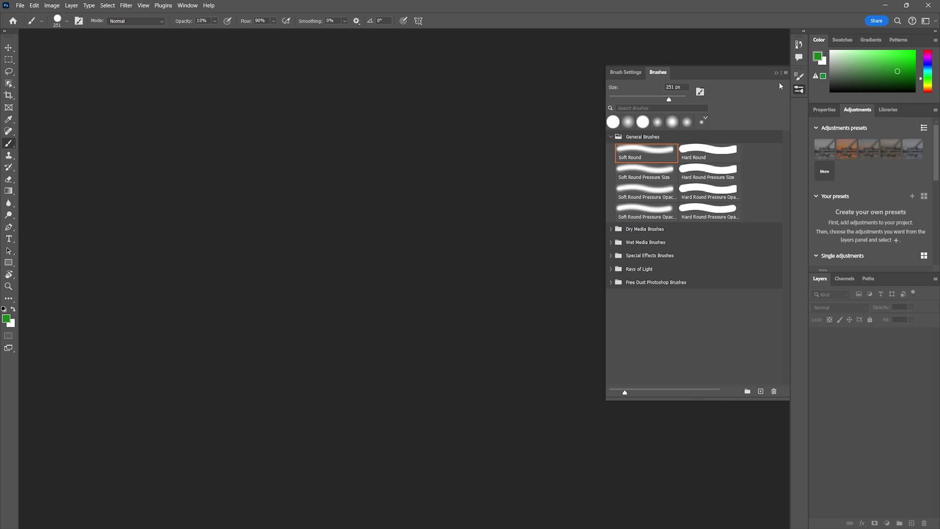
Step: Widen the Brush Settings panel and lower the brush spacing to 23%
{"action": "left_click", "coordinate": [800, 78]}
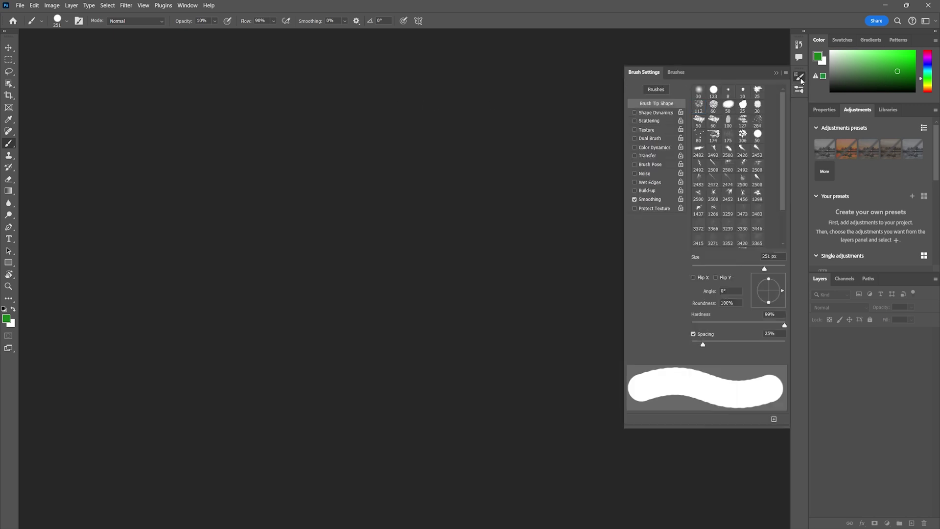
{"action": "left_click_drag", "start_coordinate": [623, 172], "coordinate": [482, 166]}
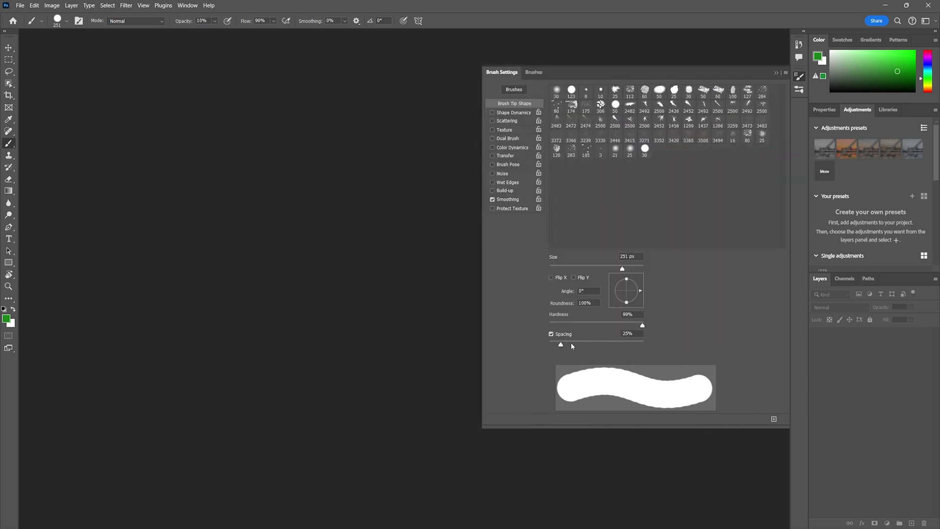
{"action": "mouse_move", "coordinate": [571, 344]}
{"action": "left_mouse_down"}
{"action": "mouse_move", "coordinate": [621, 346]}
{"action": "mouse_move", "coordinate": [558, 349]}
{"action": "left_mouse_up"}
{"action": "left_click", "coordinate": [799, 90]}
Step: Reset the workspace to the Essentials layout from the Window menu
{"action": "left_click", "coordinate": [799, 76]}
{"action": "left_click", "coordinate": [185, 5]}
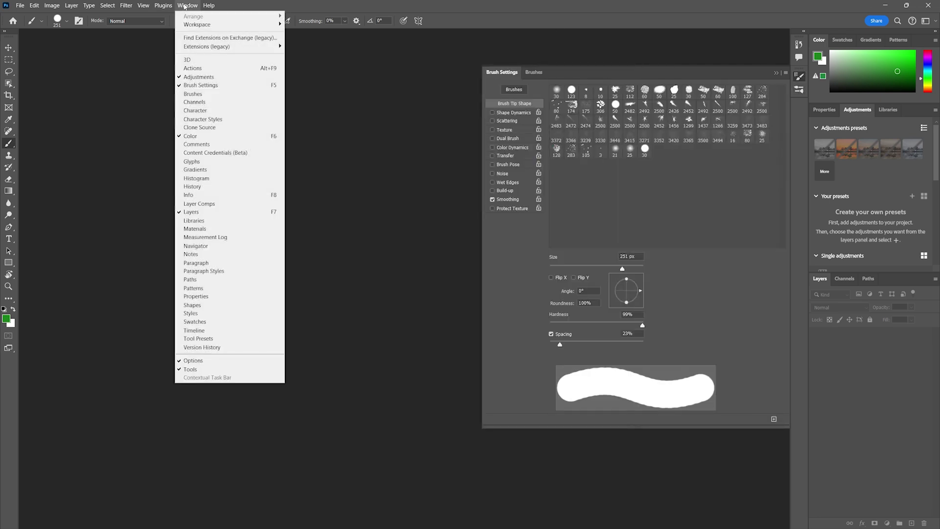
{"action": "mouse_move", "coordinate": [230, 25]}
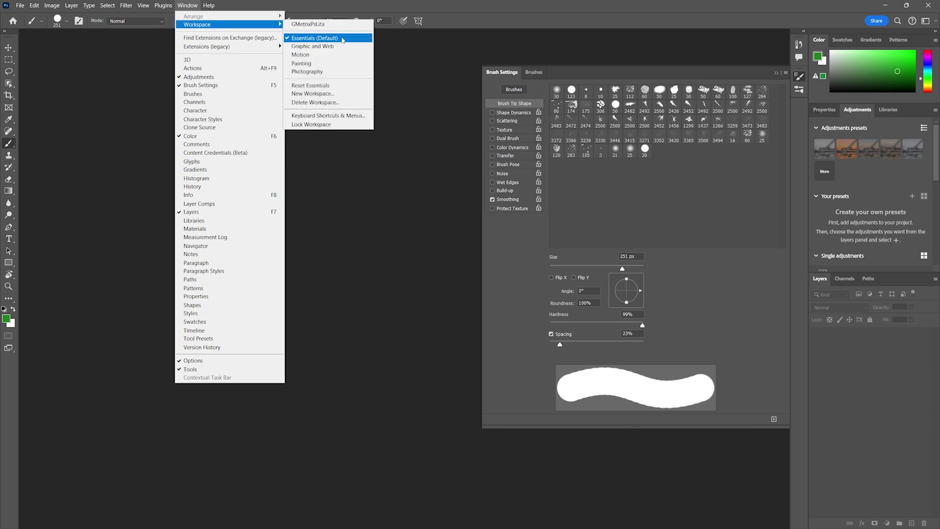
{"action": "left_click", "coordinate": [328, 86]}
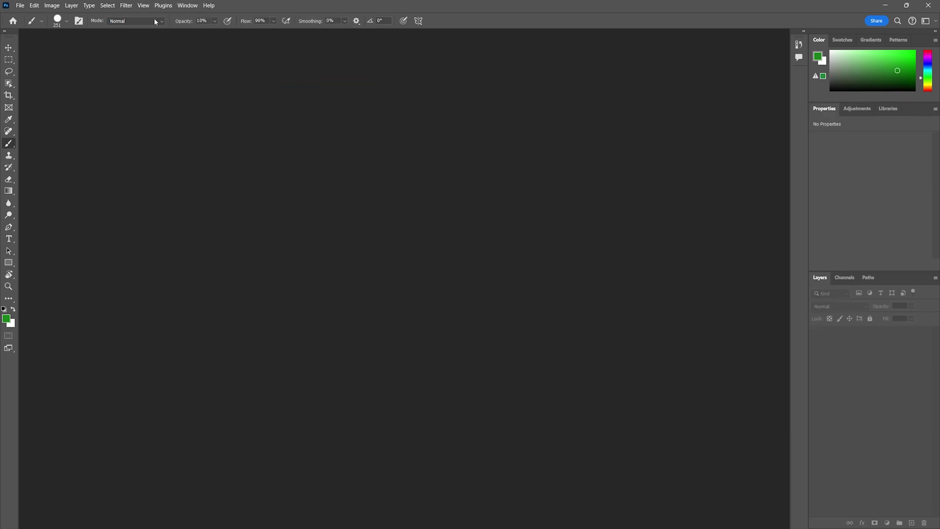
Step: Reopen the Brushes panel and make it taller so the brush folders show
{"action": "left_click", "coordinate": [187, 6]}
{"action": "left_click", "coordinate": [212, 94]}
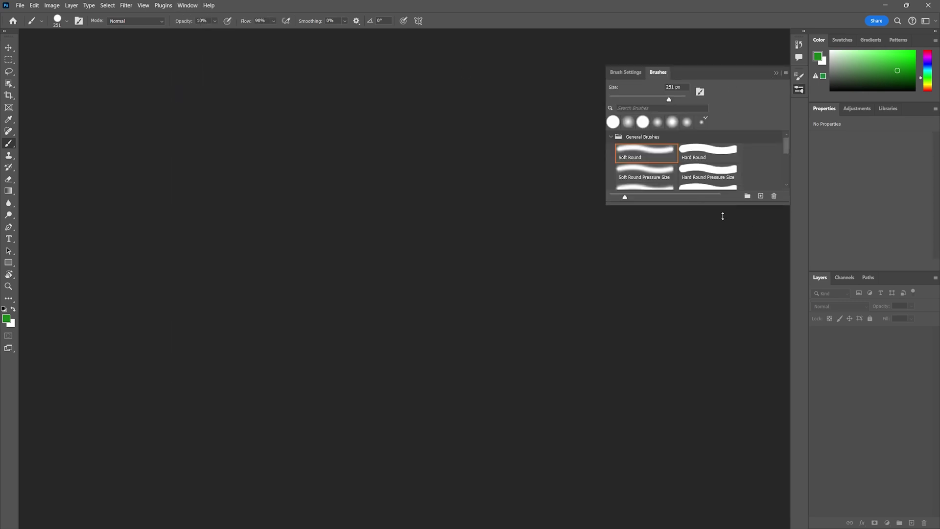
{"action": "left_click_drag", "start_coordinate": [723, 205], "coordinate": [723, 319]}
{"action": "left_click", "coordinate": [187, 5]}
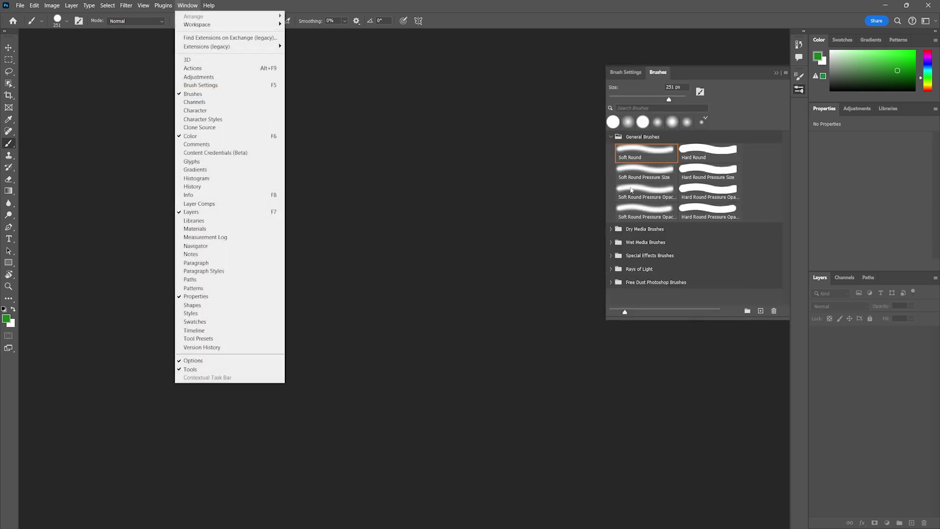
{"action": "left_click", "coordinate": [195, 97]}
{"action": "left_click", "coordinate": [672, 72]}
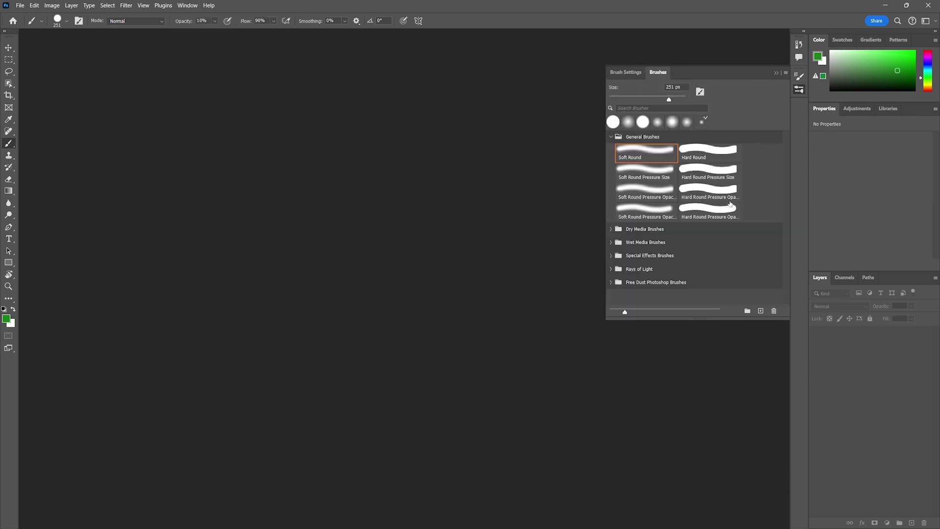
Step: Create a new 1080 × 1080 px document and reset colours to black and white
{"action": "left_click", "coordinate": [19, 6]}
{"action": "left_click", "coordinate": [25, 18]}
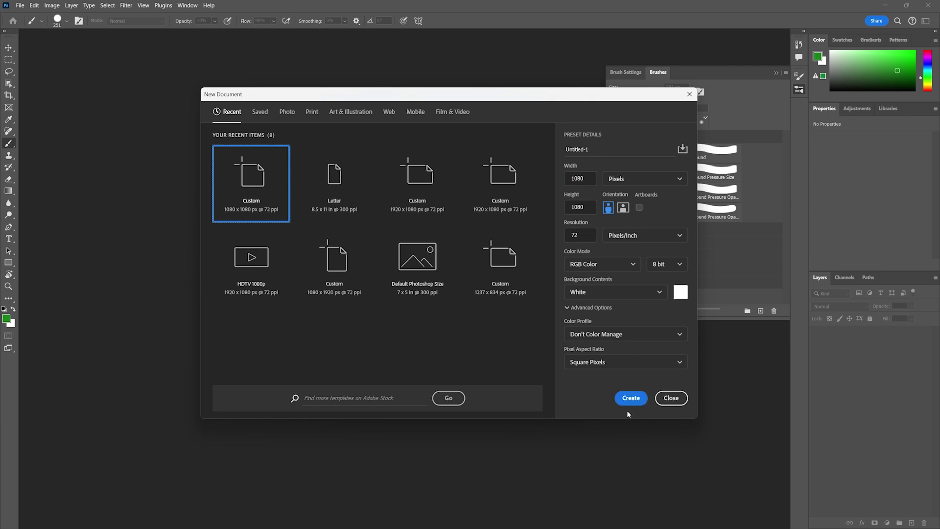
{"action": "left_click", "coordinate": [630, 398]}
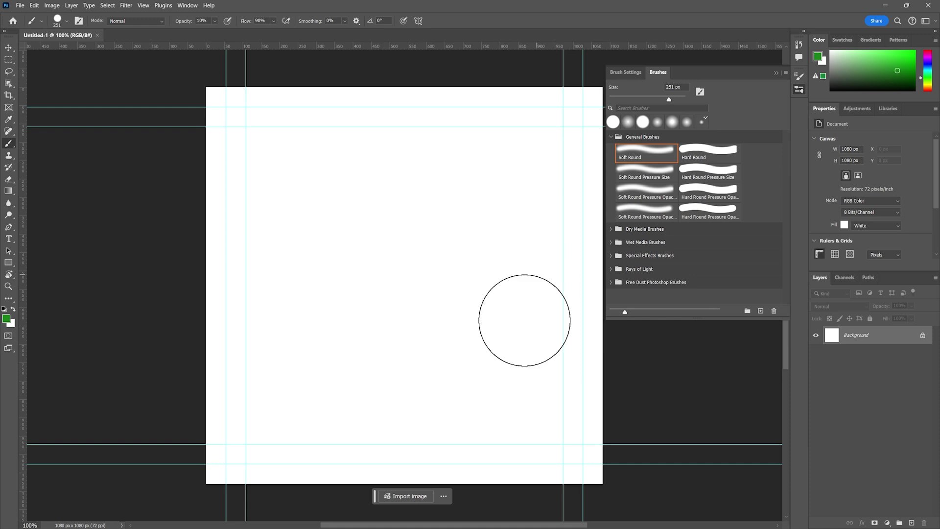
{"action": "left_click", "coordinate": [4, 310]}
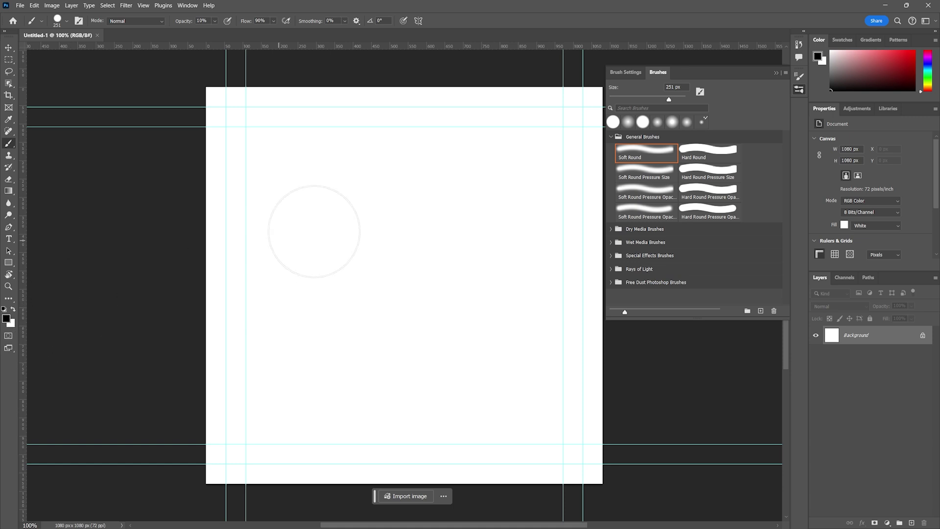
Step: Swap the colours and back, then paint and undo a faint test stroke
{"action": "key", "text": "x"}
{"action": "key", "text": "x"}
{"action": "key", "text": "x"}
{"action": "key", "text": "x"}
{"action": "key", "text": "x"}
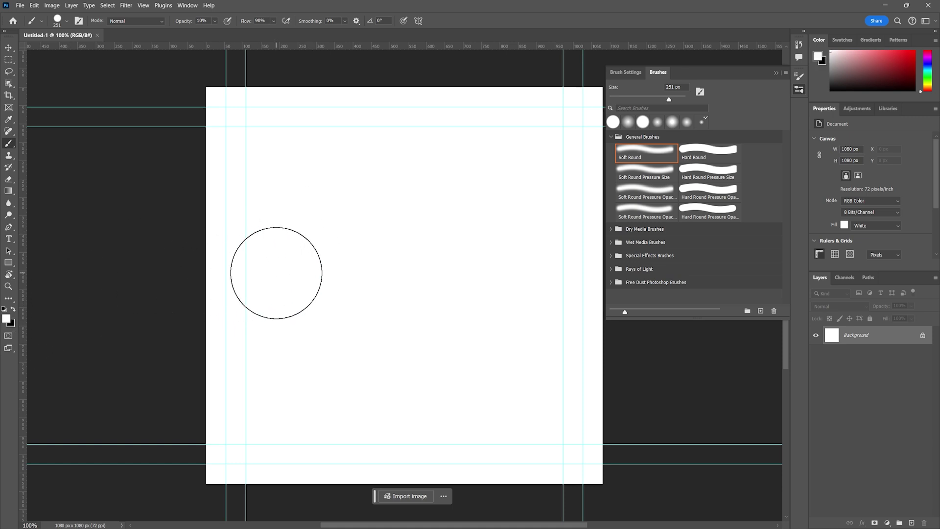
{"action": "key", "text": "x"}
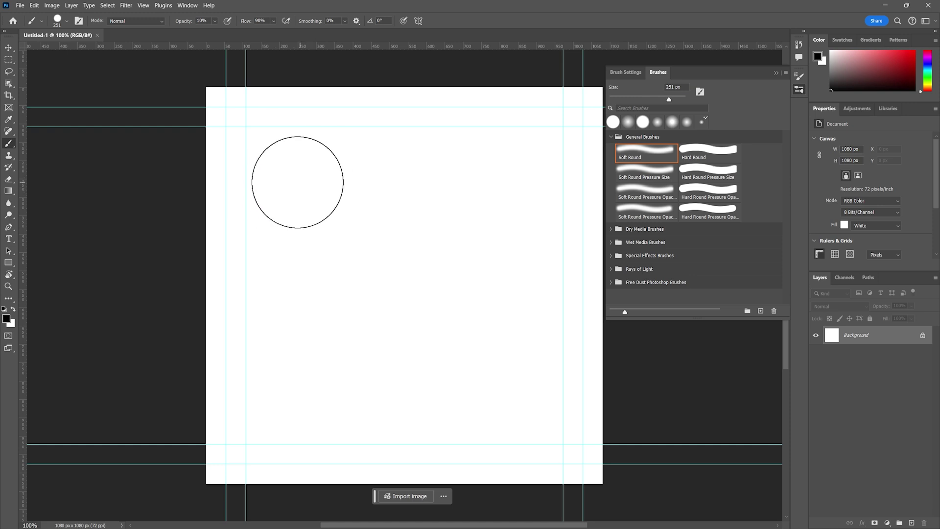
{"action": "left_click_drag", "start_coordinate": [296, 172], "coordinate": [295, 397]}
{"action": "key", "text": "ctrl+z"}
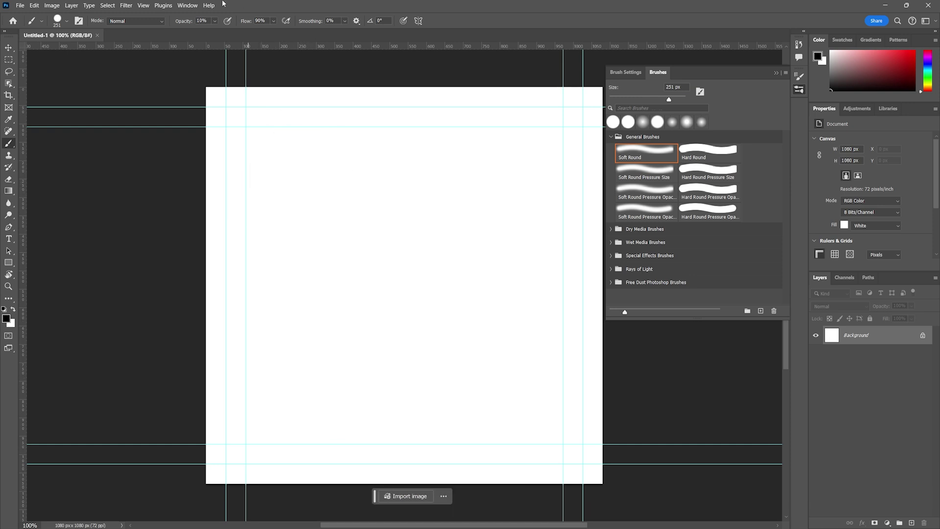
Step: Raise brush opacity to 100%, paint three black test strokes, then undo them
{"action": "key", "text": "0"}
{"action": "left_click_drag", "start_coordinate": [289, 163], "coordinate": [297, 426]}
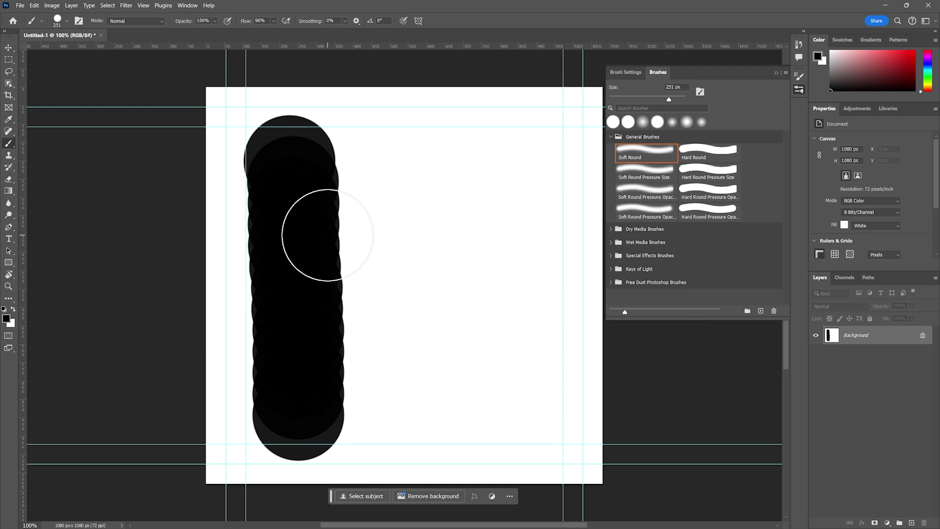
{"action": "left_click_drag", "start_coordinate": [399, 151], "coordinate": [398, 424]}
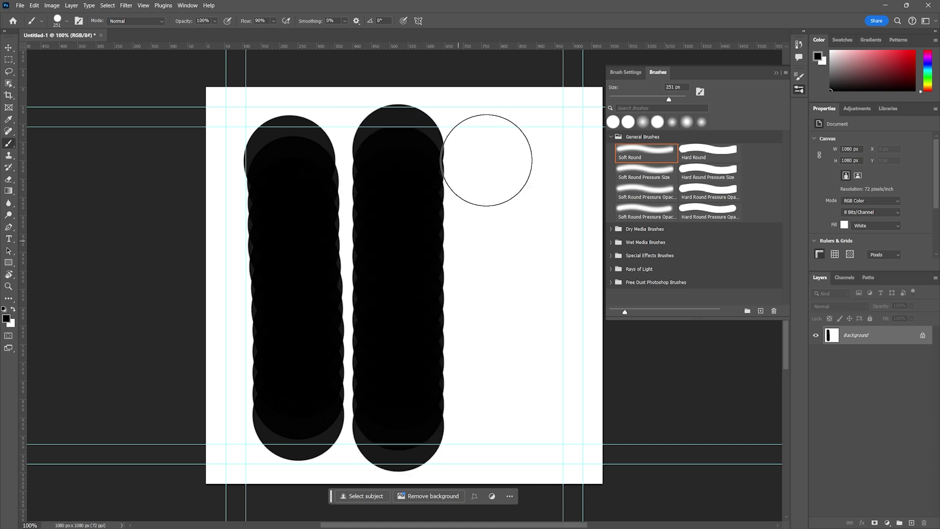
{"action": "left_click_drag", "start_coordinate": [486, 160], "coordinate": [510, 314]}
{"action": "key", "text": "ctrl+z"}
{"action": "key", "text": "ctrl+z"}
{"action": "key", "text": "ctrl+z"}
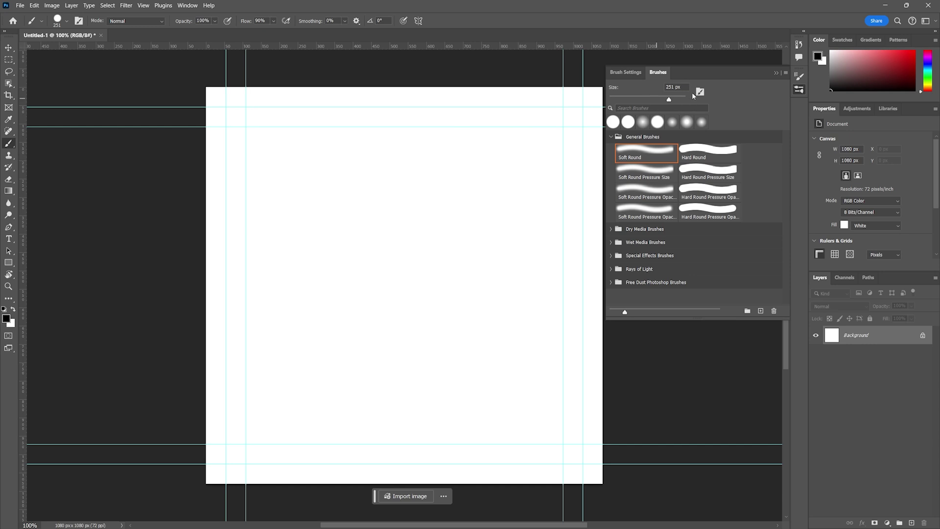
Step: Shrink the brush to 161 px using the brush preset picker's size slider
{"action": "mouse_move", "coordinate": [663, 97]}
{"action": "left_mouse_down"}
{"action": "mouse_move", "coordinate": [636, 97]}
{"action": "mouse_move", "coordinate": [663, 100]}
{"action": "left_mouse_up"}
{"action": "left_click", "coordinate": [67, 21]}
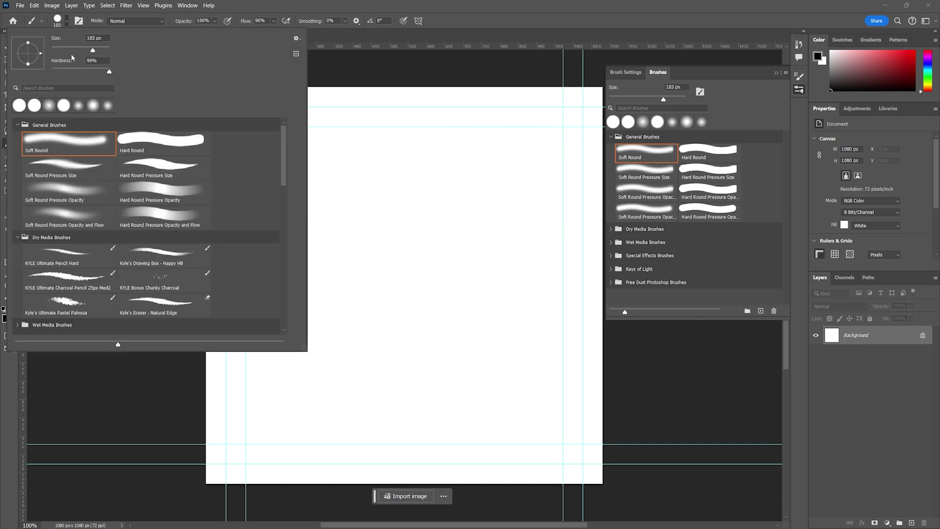
{"action": "left_click_drag", "start_coordinate": [93, 51], "coordinate": [89, 50]}
{"action": "left_click", "coordinate": [479, 18]}
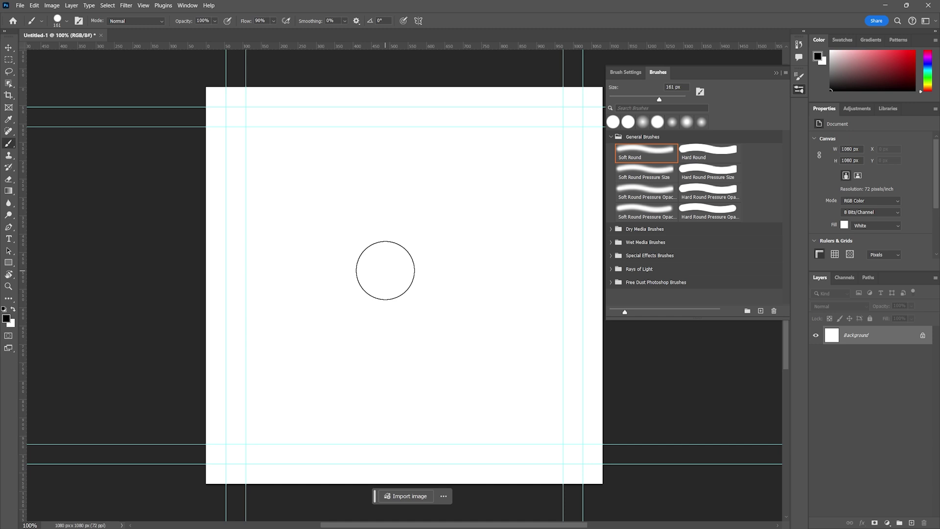
Step: Use the bracket keys to settle the Soft Round brush at 250 px
{"action": "key", "text": "bracketleft"}
{"action": "key", "text": "bracketleft"}
{"action": "key", "text": "bracketleft"}
{"action": "key", "text": "bracketleft"}
{"action": "key", "text": "bracketleft"}
{"action": "key", "text": "bracketleft"}
{"action": "key", "text": "bracketleft"}
{"action": "key", "text": "bracketleft"}
{"action": "key", "text": "bracketleft"}
{"action": "key", "text": "bracketleft"}
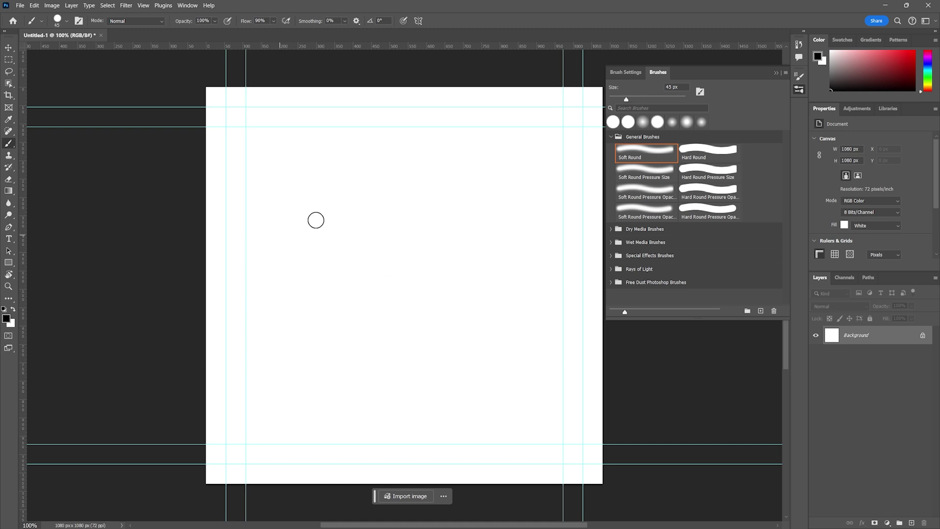
{"action": "key", "text": "bracketright"}
{"action": "key", "text": "bracketright"}
{"action": "key", "text": "bracketright"}
{"action": "key", "text": "bracketright"}
{"action": "key", "text": "bracketright"}
{"action": "key", "text": "bracketright"}
{"action": "key", "text": "bracketright"}
{"action": "key", "text": "bracketright"}
{"action": "key", "text": "bracketright"}
{"action": "key", "text": "bracketright"}
{"action": "key", "text": "bracketright"}
{"action": "key", "text": "bracketright"}
{"action": "key", "text": "bracketright"}
{"action": "key", "text": "bracketright"}
{"action": "key", "text": "bracketright"}
{"action": "key", "text": "bracketleft"}
{"action": "key", "text": "bracketleft"}
{"action": "key", "text": "bracketleft"}
{"action": "key", "text": "bracketleft"}
{"action": "key", "text": "bracketleft"}
{"action": "key", "text": "bracketleft"}
{"action": "key", "text": "bracketleft"}
{"action": "key", "text": "bracketleft"}
{"action": "key", "text": "bracketleft"}
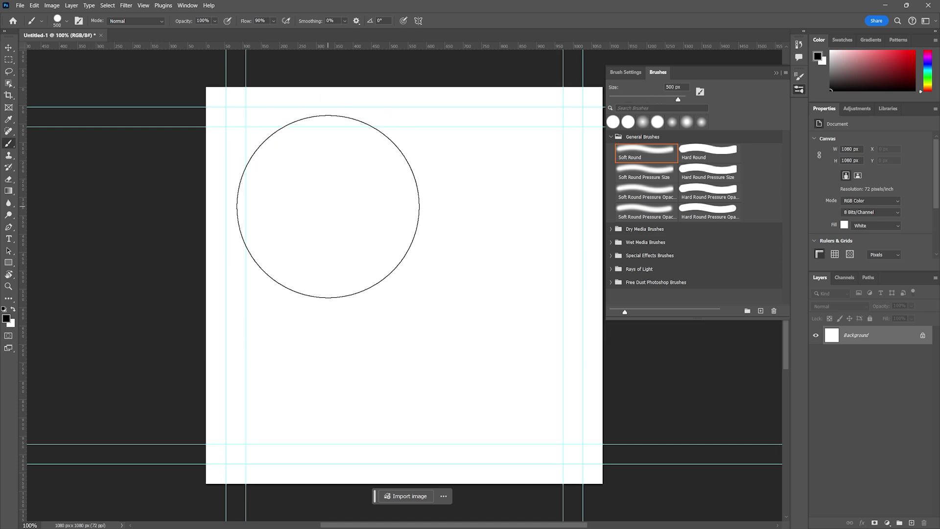
{"action": "key", "text": "bracketright"}
{"action": "key", "text": "bracketright"}
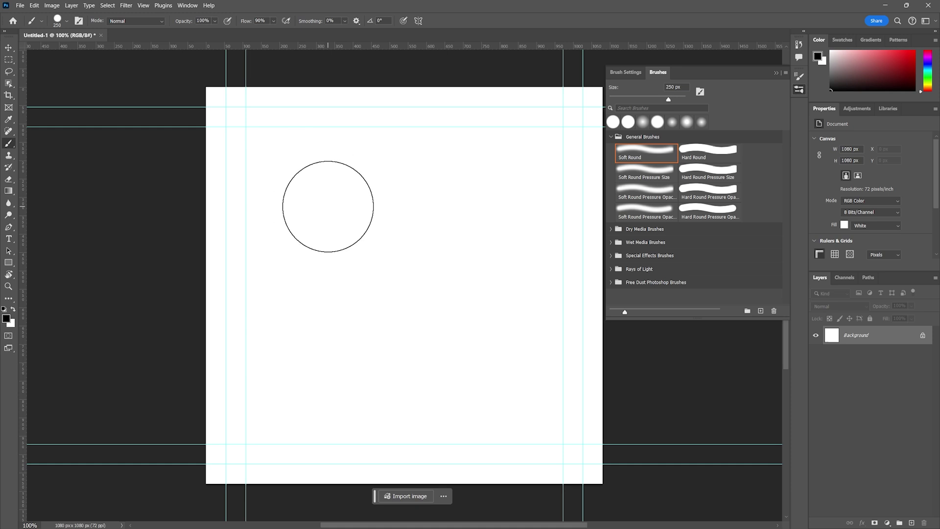
{"action": "key", "text": "alt"}
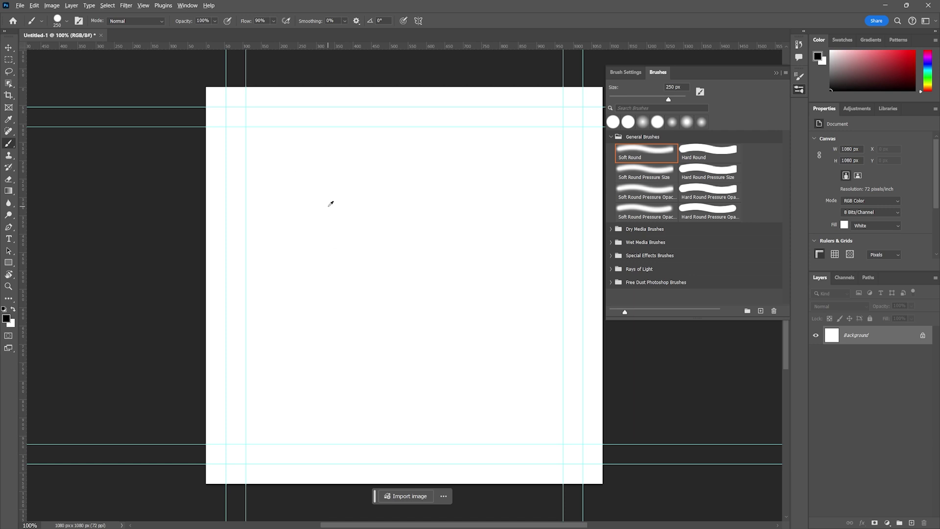
Step: Adjust brush hardness and size on the canvas, ending with a soft brush near 61 px
{"action": "right_click", "coordinate": [328, 206], "text": "alt"}
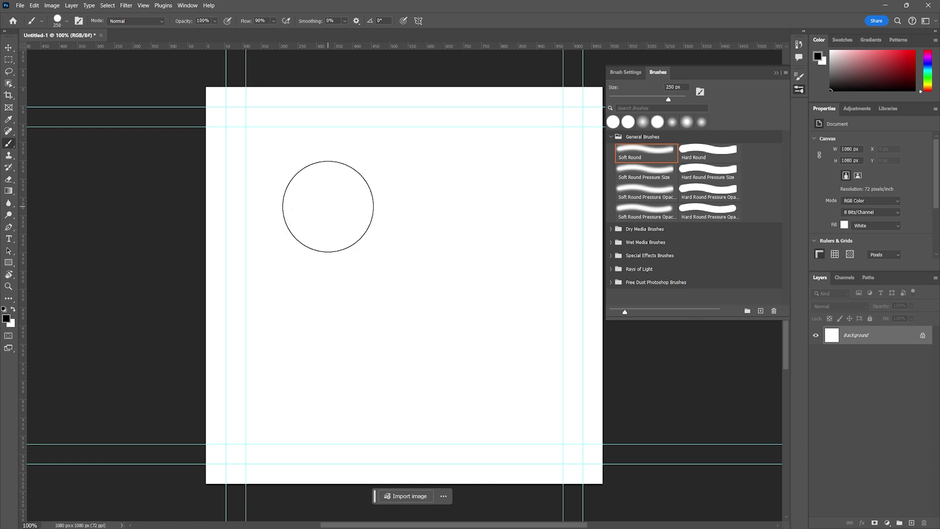
{"action": "right_click", "coordinate": [328, 206], "text": "alt"}
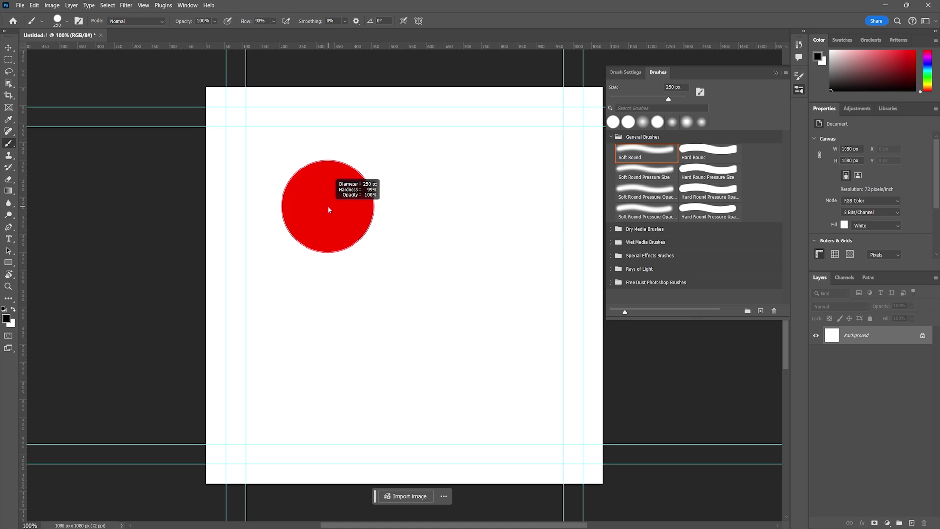
{"action": "mouse_move", "coordinate": [328, 206]}
{"action": "left_mouse_down"}
{"action": "mouse_move", "coordinate": [331, 112]}
{"action": "mouse_move", "coordinate": [346, 214]}
{"action": "mouse_move", "coordinate": [347, 93]}
{"action": "mouse_move", "coordinate": [344, 216]}
{"action": "mouse_move", "coordinate": [266, 212]}
{"action": "mouse_move", "coordinate": [427, 218]}
{"action": "mouse_move", "coordinate": [260, 212]}
{"action": "mouse_move", "coordinate": [404, 224]}
{"action": "mouse_move", "coordinate": [272, 212]}
{"action": "mouse_move", "coordinate": [445, 211]}
{"action": "mouse_move", "coordinate": [306, 214]}
{"action": "mouse_move", "coordinate": [319, 211]}
{"action": "left_mouse_up"}
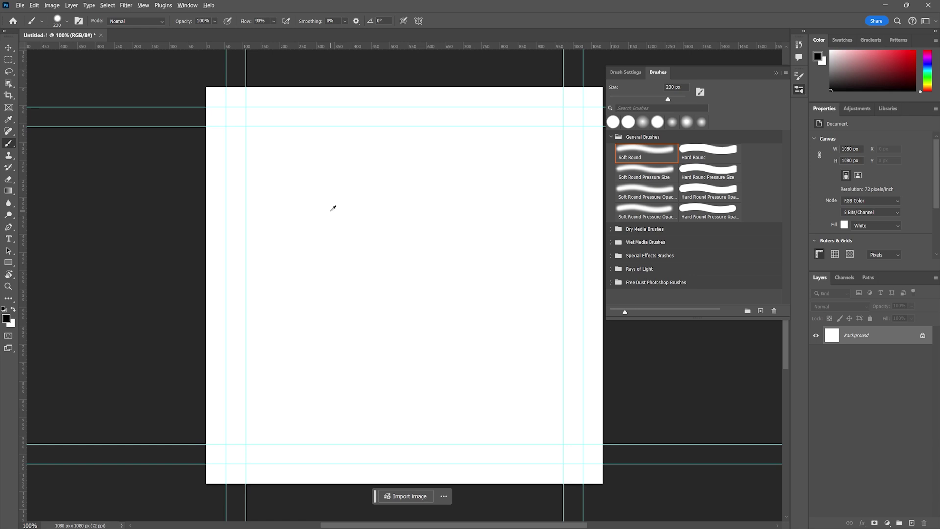
{"action": "mouse_move", "coordinate": [333, 208]}
{"action": "left_mouse_down"}
{"action": "mouse_move", "coordinate": [252, 212]}
{"action": "mouse_move", "coordinate": [433, 210]}
{"action": "mouse_move", "coordinate": [277, 202]}
{"action": "left_mouse_up"}
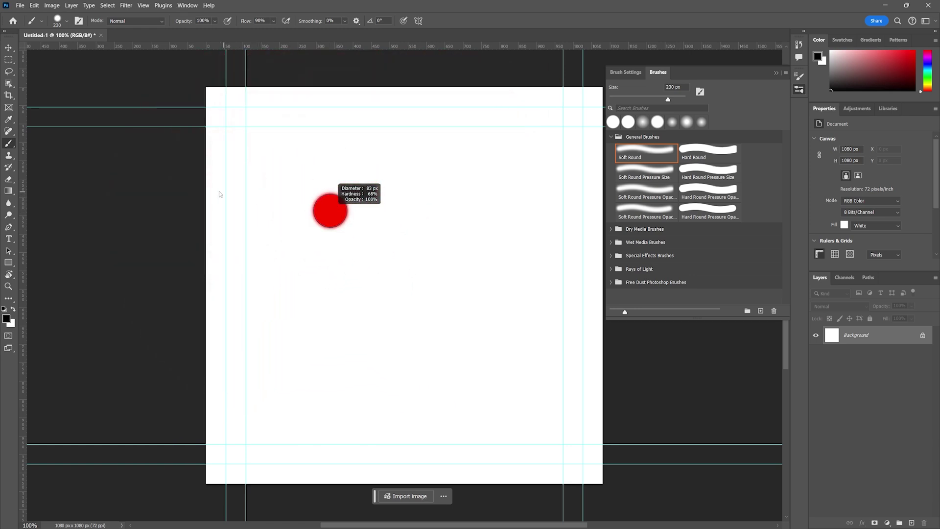
{"action": "left_click_drag", "start_coordinate": [219, 194], "coordinate": [216, 193]}
{"action": "mouse_move", "coordinate": [327, 222]}
{"action": "left_mouse_down"}
{"action": "mouse_move", "coordinate": [329, 111]}
{"action": "mouse_move", "coordinate": [339, 156]}
{"action": "left_mouse_up"}
Step: Paint a soft zigzag, a vertical stroke and a thin zigzag, then undo them
{"action": "mouse_move", "coordinate": [262, 171]}
{"action": "left_mouse_down"}
{"action": "mouse_move", "coordinate": [302, 155]}
{"action": "mouse_move", "coordinate": [295, 206]}
{"action": "mouse_move", "coordinate": [303, 244]}
{"action": "mouse_move", "coordinate": [327, 265]}
{"action": "left_mouse_up"}
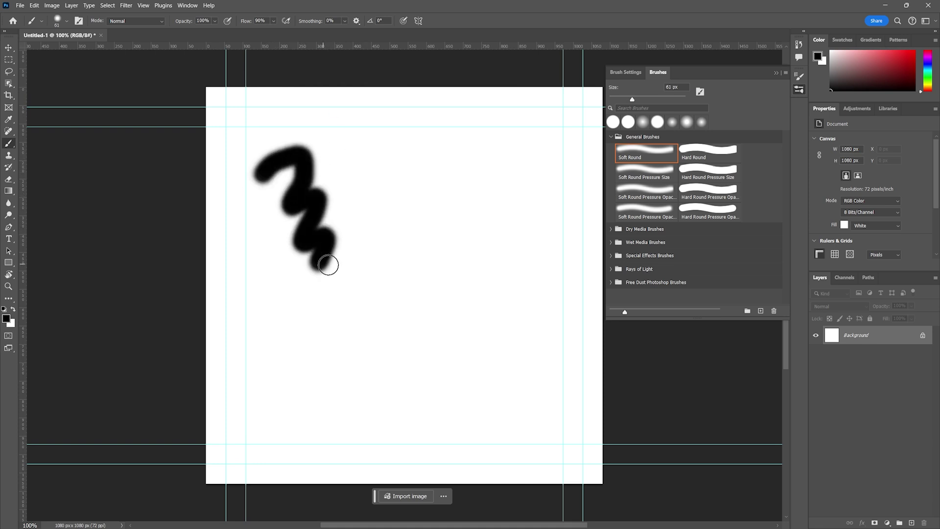
{"action": "left_click_drag", "start_coordinate": [387, 177], "coordinate": [413, 275]}
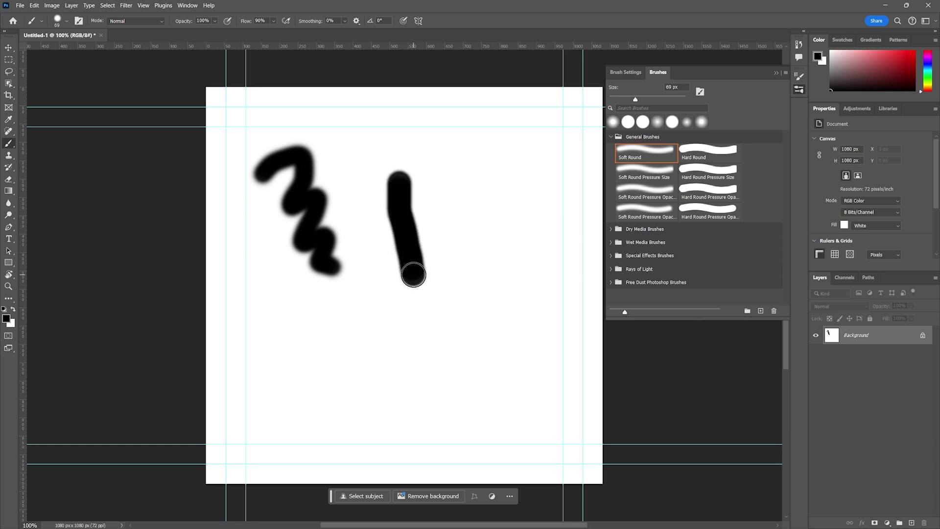
{"action": "left_click_drag", "start_coordinate": [454, 159], "coordinate": [400, 72]}
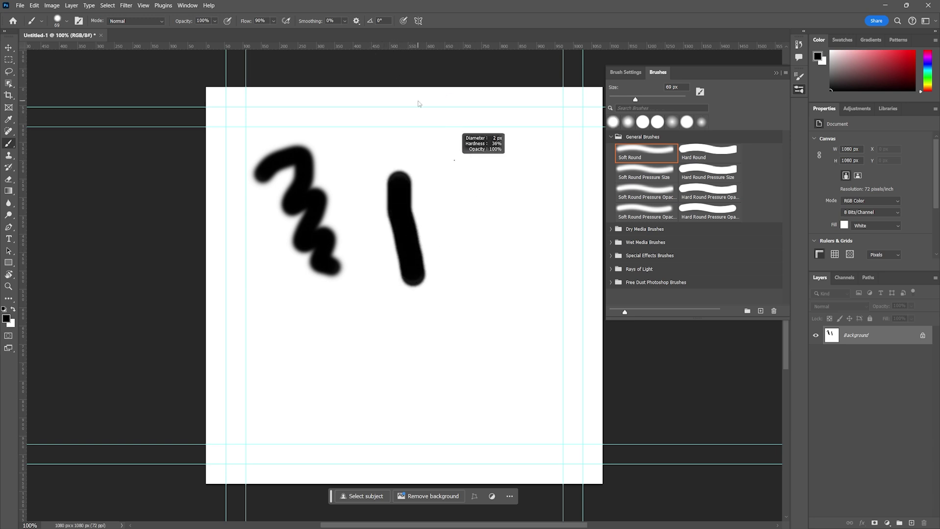
{"action": "mouse_move", "coordinate": [466, 187]}
{"action": "left_mouse_down"}
{"action": "mouse_move", "coordinate": [458, 250]}
{"action": "mouse_move", "coordinate": [466, 241]}
{"action": "left_mouse_up"}
{"action": "mouse_move", "coordinate": [442, 170]}
{"action": "left_mouse_down"}
{"action": "mouse_move", "coordinate": [462, 169]}
{"action": "mouse_move", "coordinate": [472, 246]}
{"action": "mouse_move", "coordinate": [500, 265]}
{"action": "left_mouse_up"}
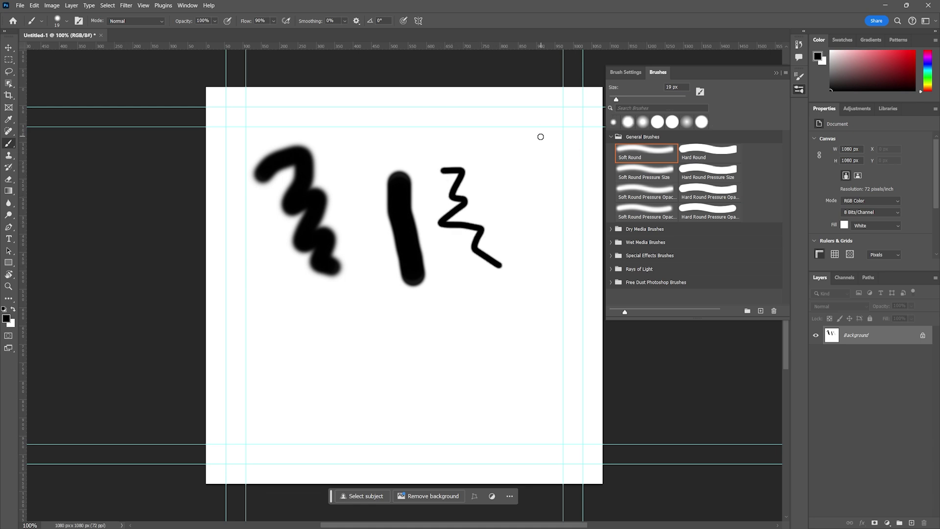
{"action": "key", "text": "ctrl+z"}
{"action": "key", "text": "ctrl+z"}
{"action": "key", "text": "ctrl+z"}
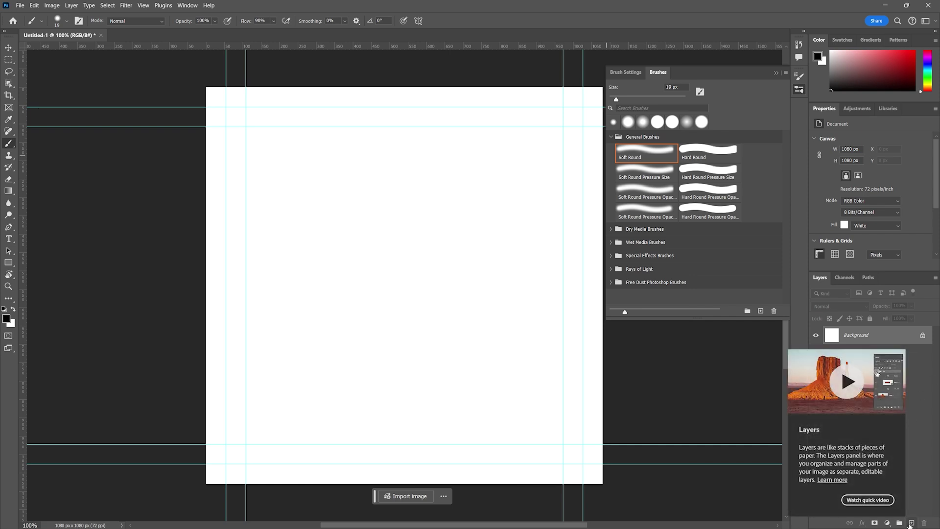
Step: Add Layer 1 above Background and begin editing its name
{"action": "left_click", "coordinate": [910, 522]}
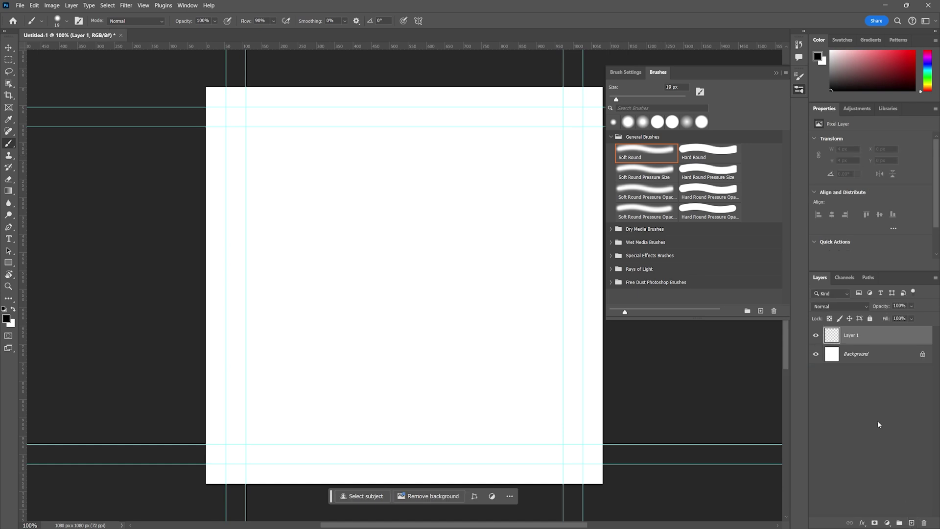
{"action": "double_click", "coordinate": [852, 337]}
Step: Confirm the name Swatches and paint a 70 px soft red (e81616) dot near the top left
{"action": "key", "text": "Return"}
{"action": "left_click", "coordinate": [6, 319]}
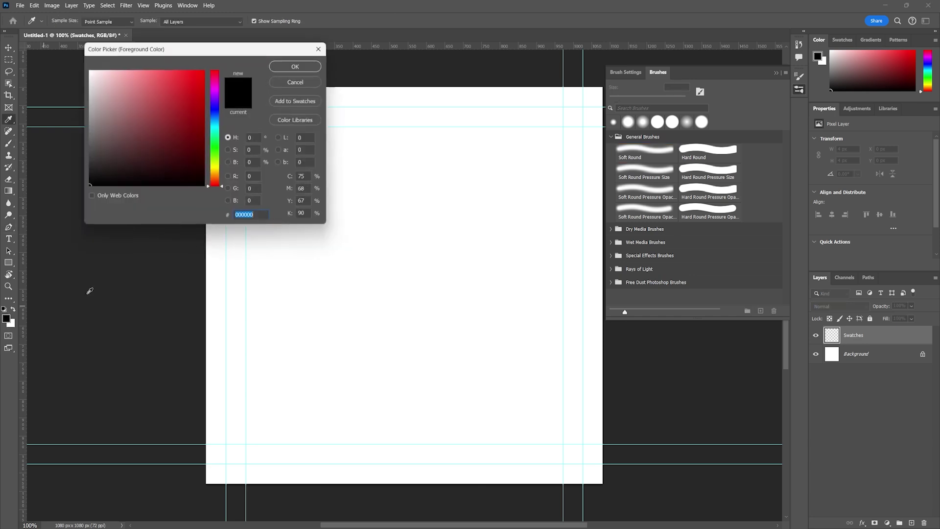
{"action": "type", "text": "e81616"}
{"action": "left_click", "coordinate": [293, 66]}
{"action": "key", "text": "b"}
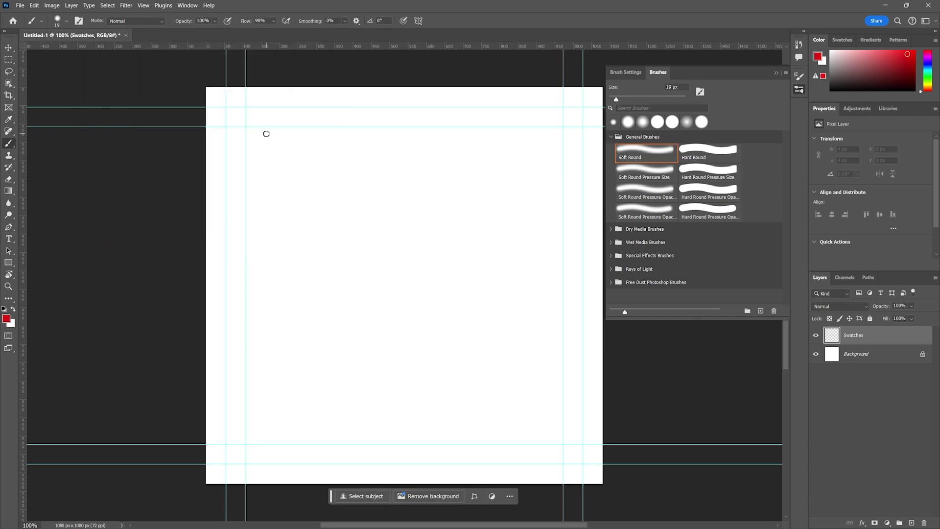
{"action": "key", "text": "bracketright"}
{"action": "key", "text": "bracketright"}
{"action": "key", "text": "bracketright"}
{"action": "key", "text": "bracketright"}
{"action": "key", "text": "bracketright"}
{"action": "left_click", "coordinate": [262, 116]}
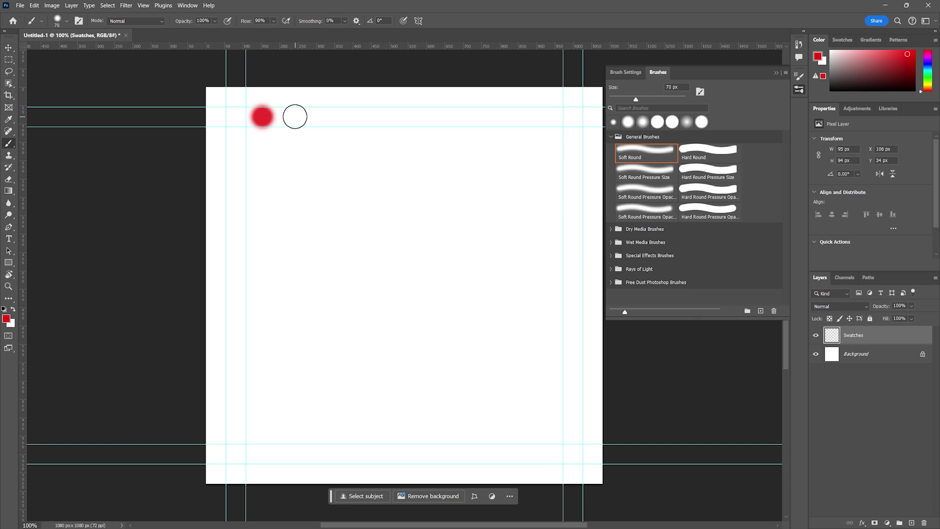
Step: Paint a blue-violet dot beside the red one and toggle the Swatches layer's visibility
{"action": "left_click", "coordinate": [8, 320]}
{"action": "left_click", "coordinate": [214, 109]}
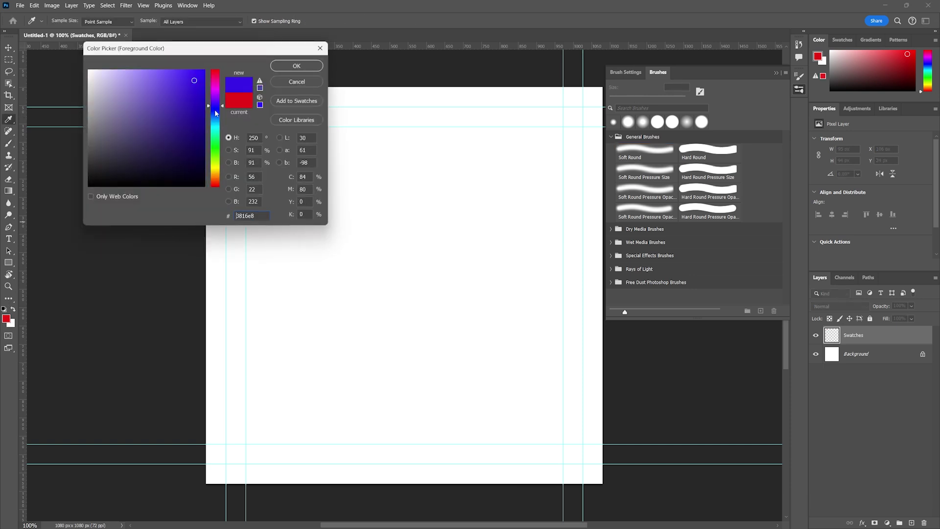
{"action": "left_click", "coordinate": [293, 66]}
{"action": "left_click", "coordinate": [295, 116]}
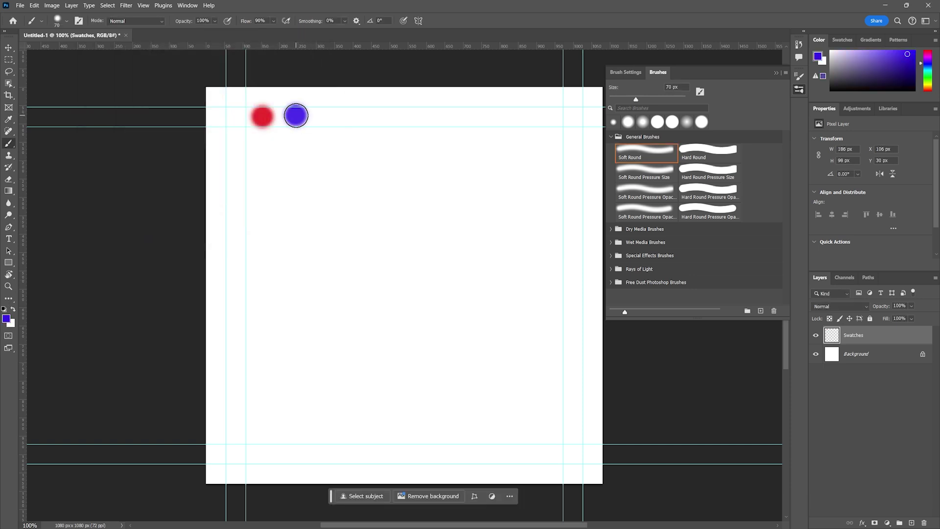
{"action": "left_click", "coordinate": [815, 336]}
{"action": "right_click", "coordinate": [330, 118], "text": "alt+shift"}
Step: Pick a lighter blue and an olive-yellow from the on-canvas picker, painting a dot of each
{"action": "left_click_drag", "start_coordinate": [330, 119], "coordinate": [356, 113]}
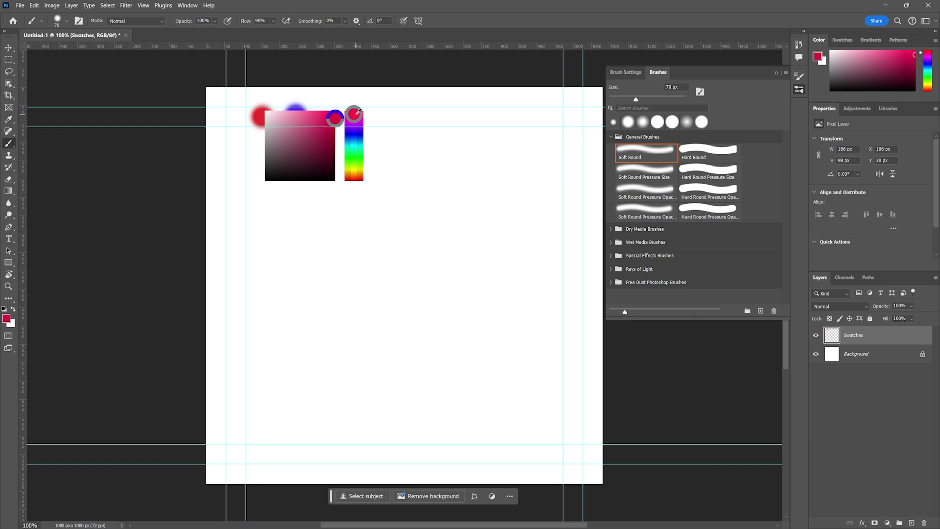
{"action": "mouse_move", "coordinate": [359, 111]}
{"action": "left_mouse_down"}
{"action": "mouse_move", "coordinate": [354, 160]}
{"action": "mouse_move", "coordinate": [355, 120]}
{"action": "mouse_move", "coordinate": [356, 139]}
{"action": "mouse_move", "coordinate": [323, 130]}
{"action": "mouse_move", "coordinate": [342, 126]}
{"action": "left_mouse_up"}
{"action": "left_click", "coordinate": [326, 113]}
{"action": "left_click_drag", "start_coordinate": [413, 145], "coordinate": [434, 155]}
{"action": "left_click_drag", "start_coordinate": [365, 116], "coordinate": [361, 92]}
{"action": "left_click", "coordinate": [357, 116]}
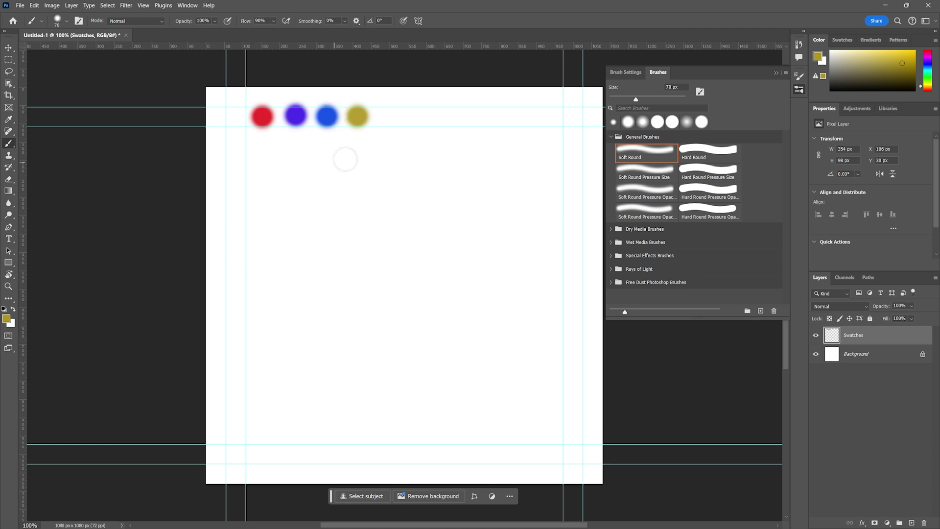
Step: Paint red, purple and blue test strokes sampled from the swatch dots, then undo them
{"action": "left_click", "coordinate": [263, 115], "text": "alt"}
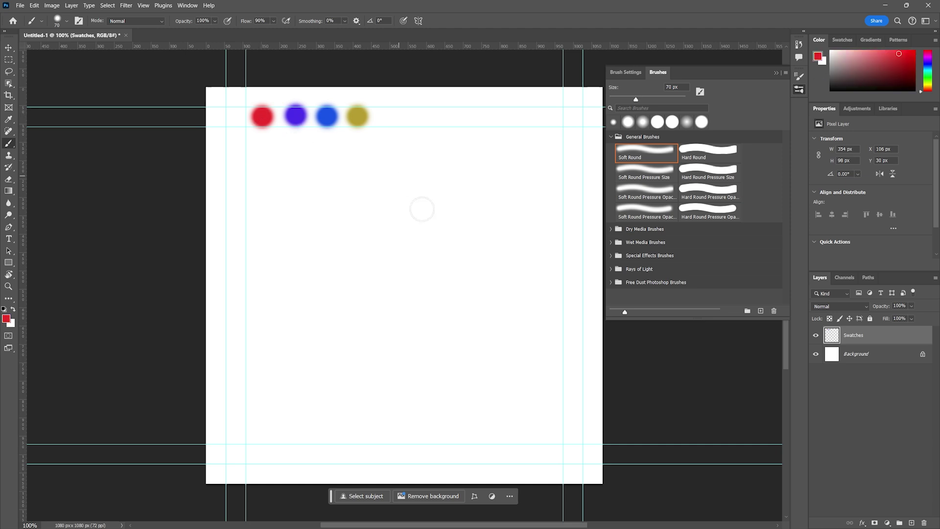
{"action": "mouse_move", "coordinate": [303, 237]}
{"action": "left_mouse_down"}
{"action": "mouse_move", "coordinate": [335, 211]}
{"action": "mouse_move", "coordinate": [363, 278]}
{"action": "left_mouse_up"}
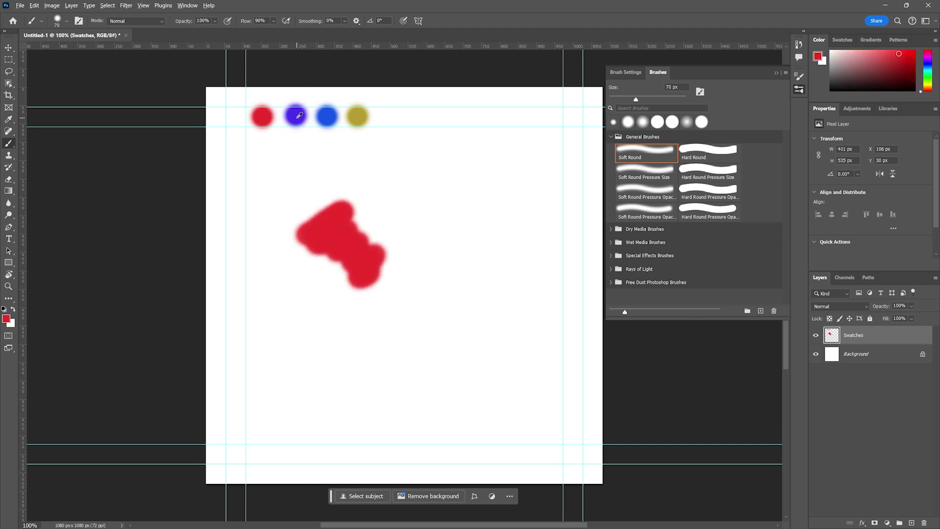
{"action": "left_click", "coordinate": [299, 115], "text": "alt"}
{"action": "mouse_move", "coordinate": [409, 196]}
{"action": "left_mouse_down"}
{"action": "mouse_move", "coordinate": [399, 219]}
{"action": "mouse_move", "coordinate": [425, 244]}
{"action": "left_mouse_up"}
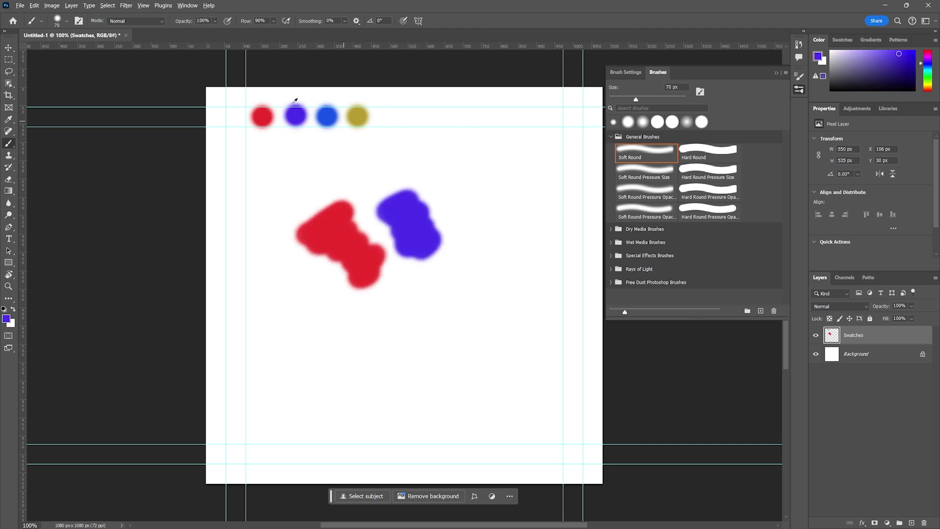
{"action": "left_click", "coordinate": [326, 113], "text": "alt"}
{"action": "mouse_move", "coordinate": [458, 183]}
{"action": "left_mouse_down"}
{"action": "mouse_move", "coordinate": [449, 186]}
{"action": "mouse_move", "coordinate": [464, 215]}
{"action": "left_mouse_up"}
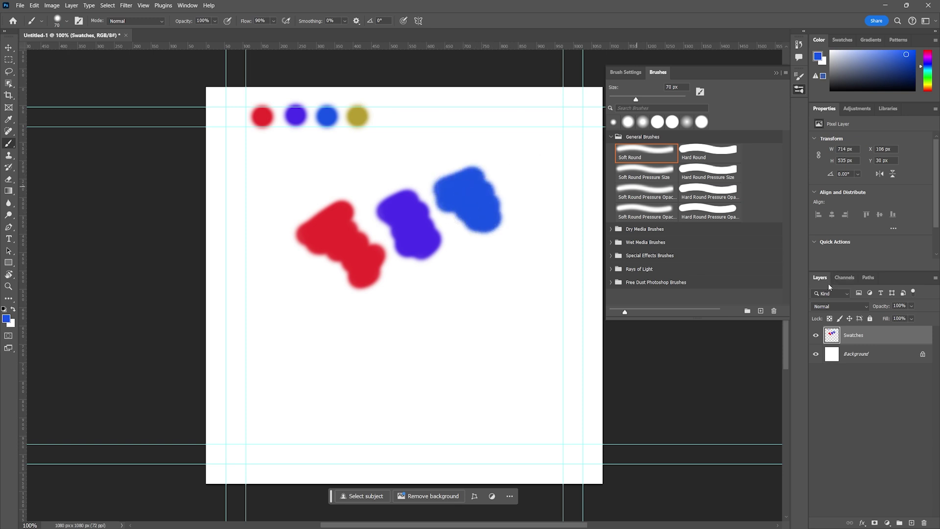
{"action": "key", "text": "ctrl+z"}
{"action": "key", "text": "ctrl+z"}
{"action": "key", "text": "ctrl+z"}
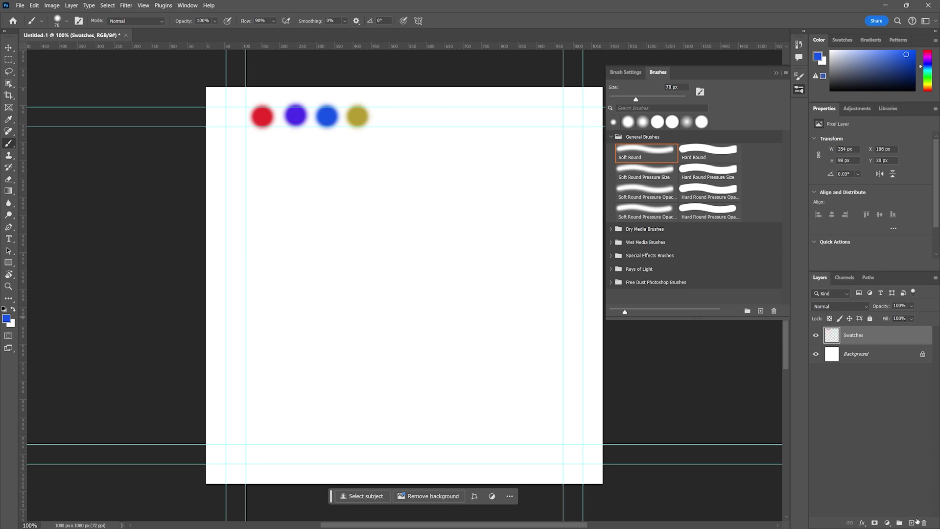
Step: Add a new empty layer above Swatches and paint yellow, purple and red test blobs on it
{"action": "left_click", "coordinate": [911, 522]}
{"action": "left_click", "coordinate": [357, 116], "text": "alt"}
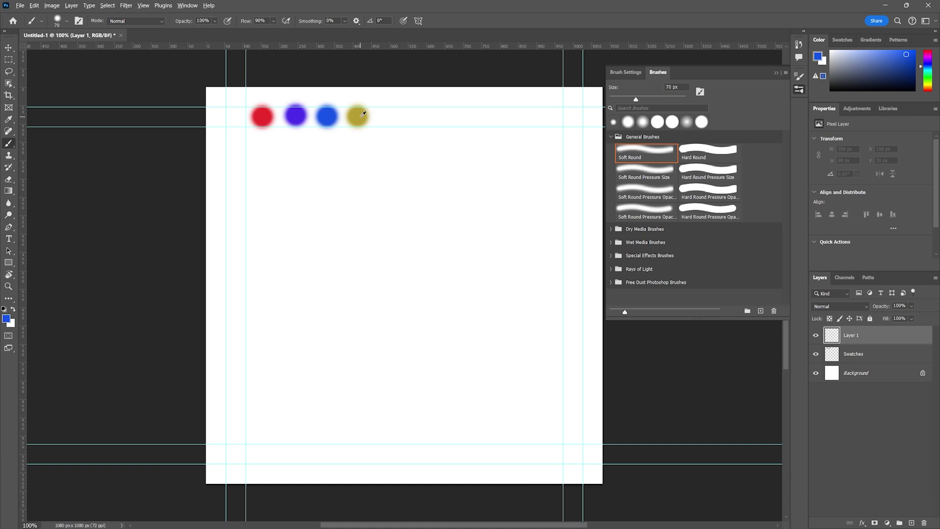
{"action": "mouse_move", "coordinate": [345, 257]}
{"action": "left_mouse_down"}
{"action": "mouse_move", "coordinate": [382, 235]}
{"action": "mouse_move", "coordinate": [384, 287]}
{"action": "left_mouse_up"}
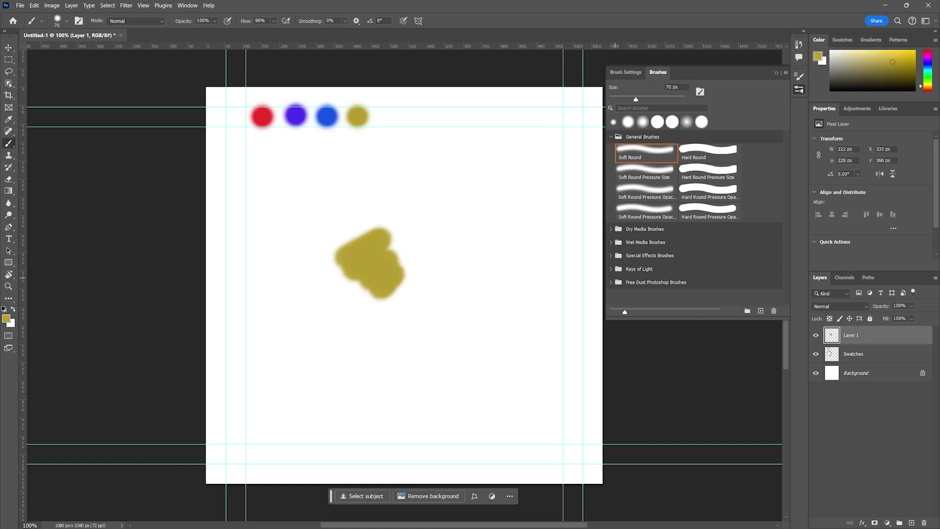
{"action": "left_click", "coordinate": [296, 115], "text": "alt"}
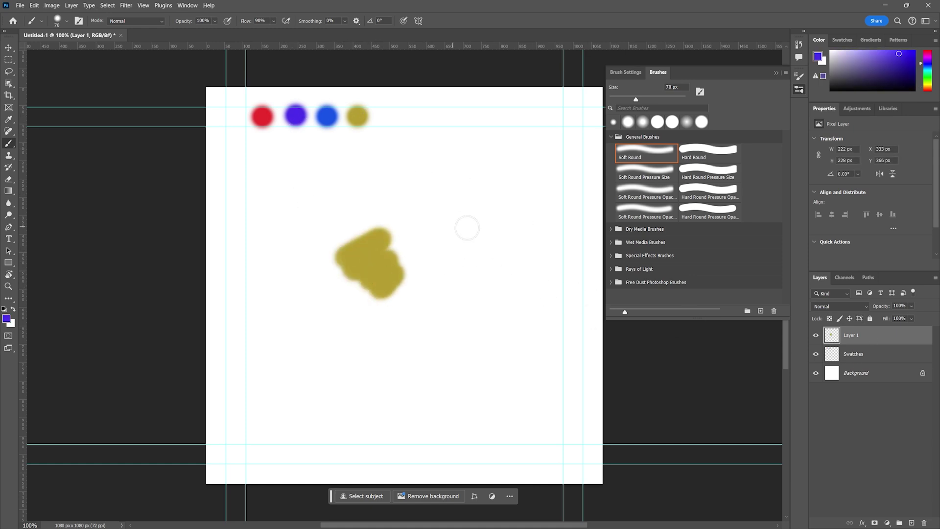
{"action": "left_click_drag", "start_coordinate": [467, 228], "coordinate": [479, 264]}
{"action": "left_click", "coordinate": [261, 118], "text": "alt"}
{"action": "mouse_move", "coordinate": [406, 184]}
{"action": "left_mouse_down"}
{"action": "mouse_move", "coordinate": [421, 188]}
{"action": "mouse_move", "coordinate": [418, 213]}
{"action": "left_mouse_up"}
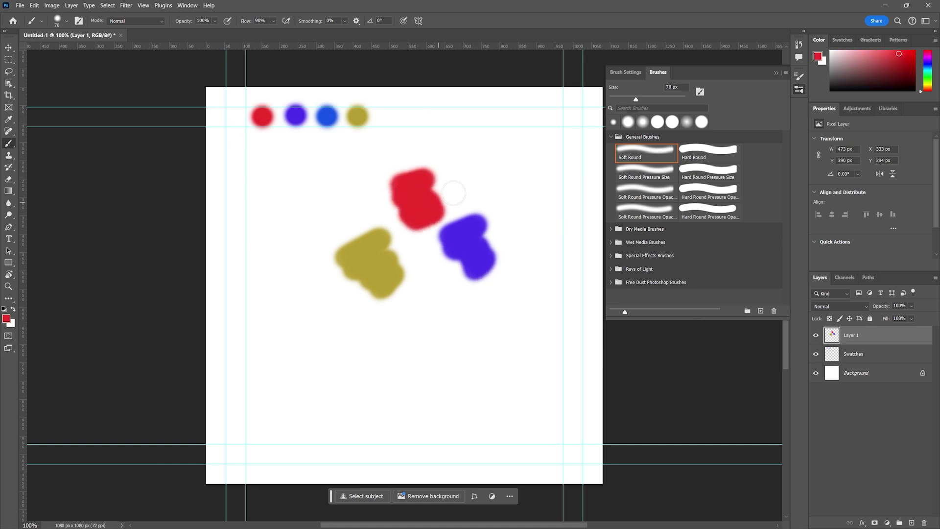
Step: Paint one more purple blob, then undo all the test blobs back to the bare swatches
{"action": "left_click", "coordinate": [327, 129], "text": "alt"}
{"action": "mouse_move", "coordinate": [410, 282]}
{"action": "left_mouse_down"}
{"action": "mouse_move", "coordinate": [453, 315]}
{"action": "mouse_move", "coordinate": [457, 306]}
{"action": "left_mouse_up"}
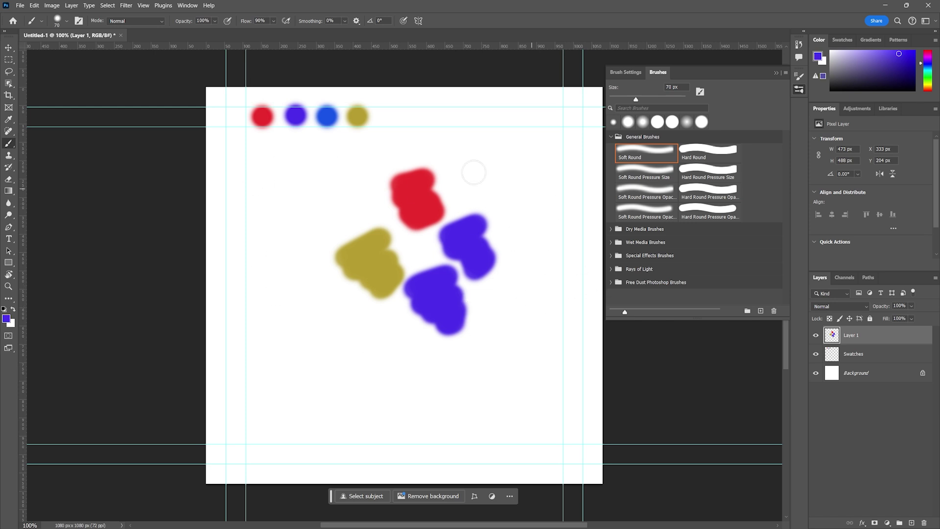
{"action": "key", "text": "ctrl+z"}
{"action": "key", "text": "ctrl+z"}
{"action": "key", "text": "ctrl+z"}
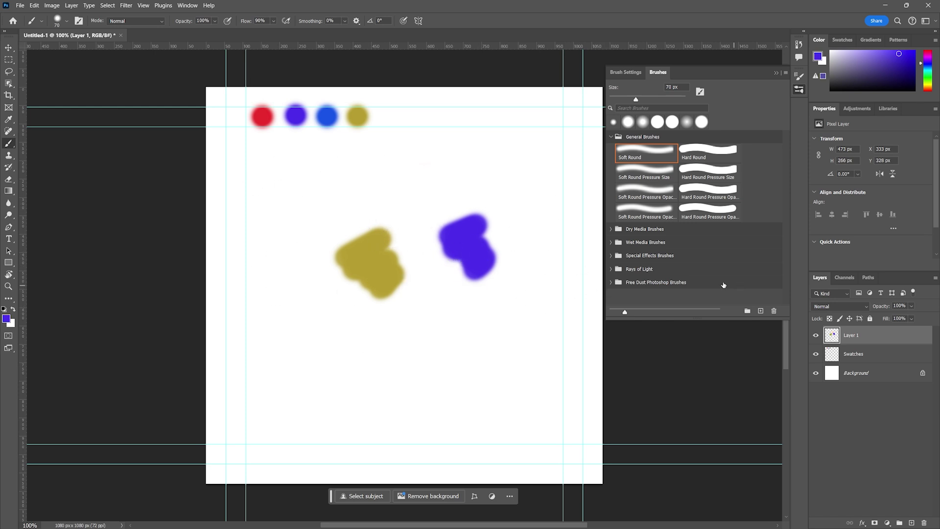
{"action": "key", "text": "ctrl+z"}
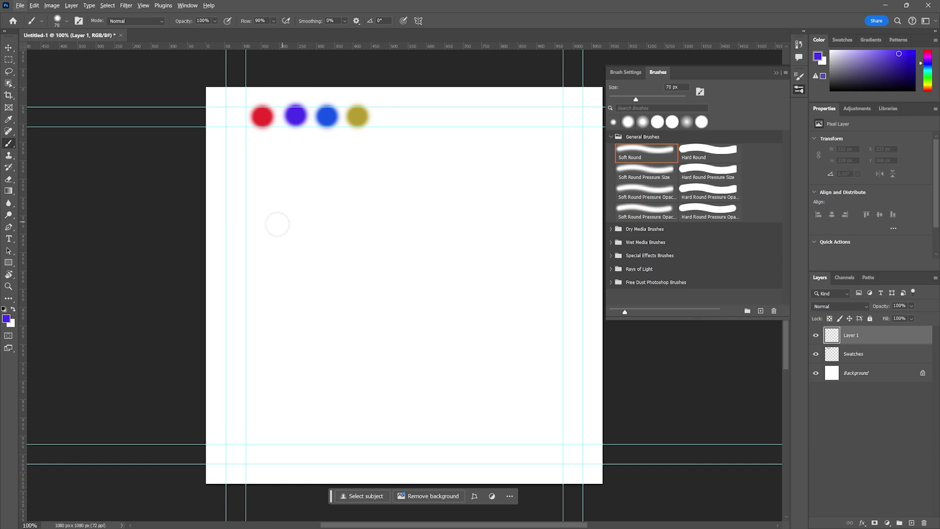
Step: Paint four diagonal test strokes with the soft brush, then undo them
{"action": "left_click_drag", "start_coordinate": [264, 236], "coordinate": [334, 206]}
{"action": "left_click_drag", "start_coordinate": [275, 255], "coordinate": [343, 234]}
{"action": "left_click_drag", "start_coordinate": [286, 281], "coordinate": [367, 260]}
{"action": "left_click_drag", "start_coordinate": [289, 317], "coordinate": [387, 289]}
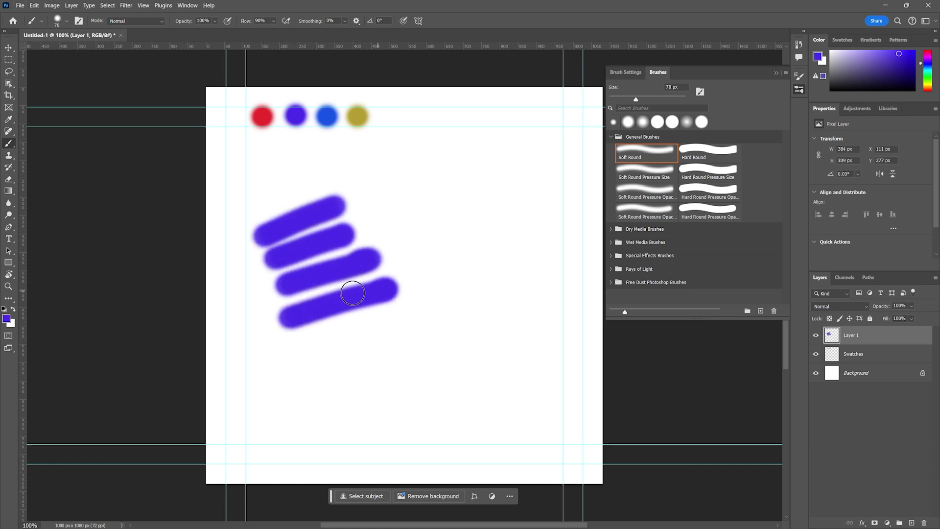
{"action": "key", "text": "ctrl+z"}
{"action": "key", "text": "ctrl+z"}
{"action": "key", "text": "ctrl+z"}
{"action": "key", "text": "ctrl+z"}
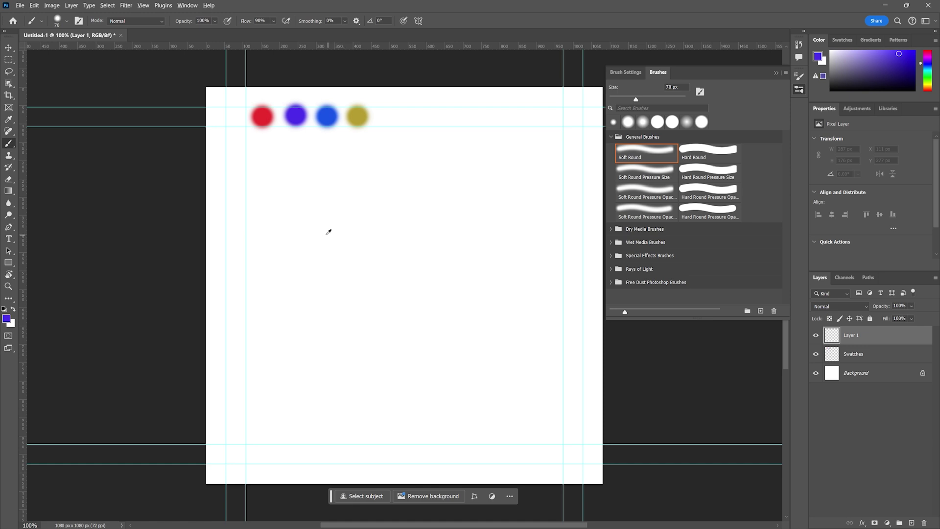
Step: Resize the soft brush to 90 px, set opacity to 30%, and test and undo a lavender stroke
{"action": "mouse_move", "coordinate": [348, 246]}
{"action": "left_mouse_down"}
{"action": "mouse_move", "coordinate": [363, 245]}
{"action": "mouse_move", "coordinate": [349, 244]}
{"action": "mouse_move", "coordinate": [336, 186]}
{"action": "mouse_move", "coordinate": [341, 129]}
{"action": "left_mouse_up"}
{"action": "left_click", "coordinate": [214, 22]}
{"action": "left_click_drag", "start_coordinate": [198, 33], "coordinate": [194, 34]}
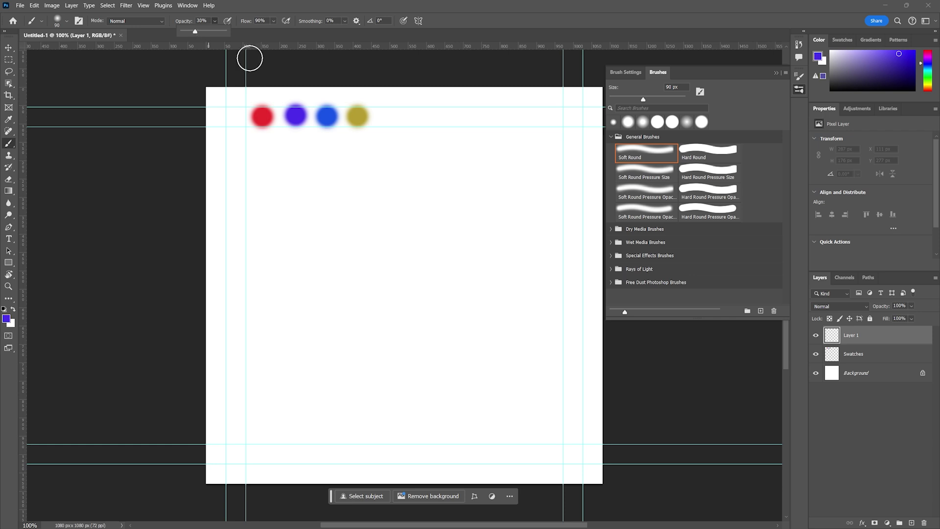
{"action": "mouse_move", "coordinate": [270, 225]}
{"action": "left_mouse_down"}
{"action": "mouse_move", "coordinate": [293, 216]}
{"action": "mouse_move", "coordinate": [300, 250]}
{"action": "left_mouse_up"}
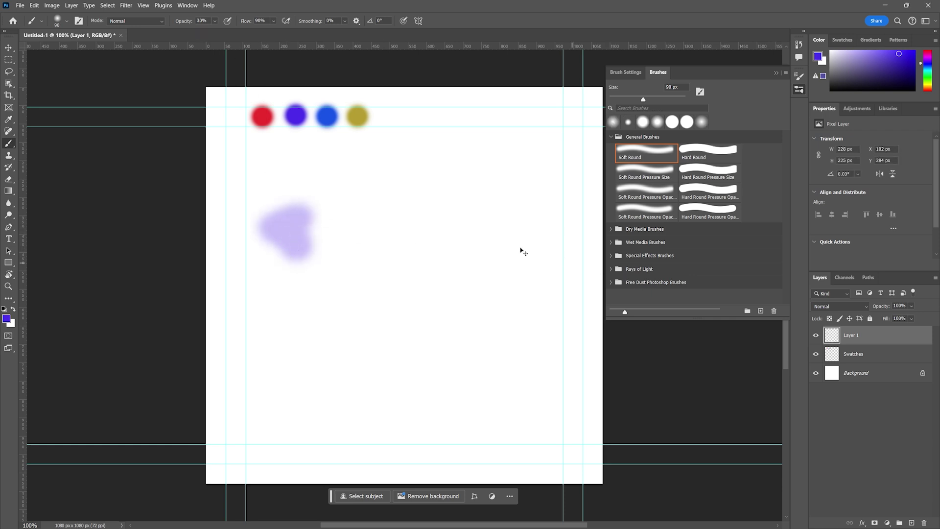
{"action": "key", "text": "ctrl+z"}
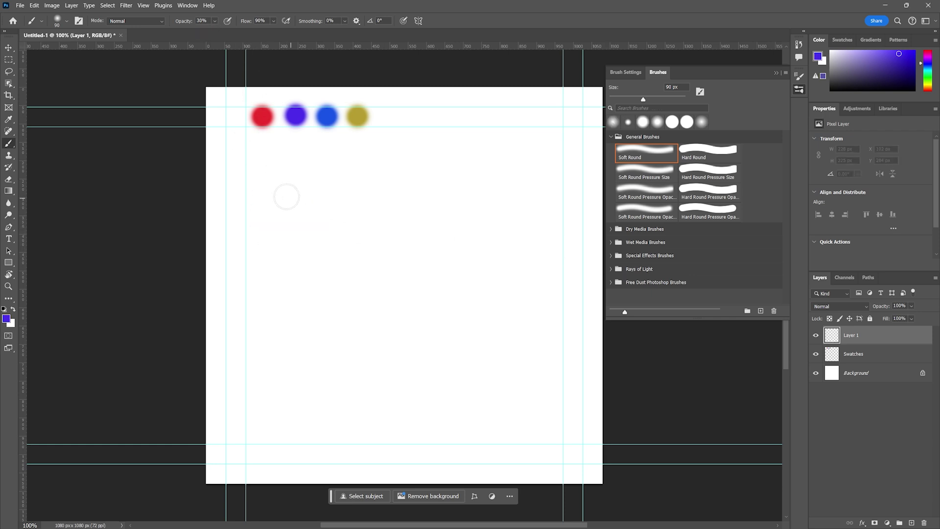
Step: Paint a lavender blob with darker violet layered over it, then undo both
{"action": "mouse_move", "coordinate": [286, 197]}
{"action": "left_mouse_down"}
{"action": "mouse_move", "coordinate": [306, 206]}
{"action": "mouse_move", "coordinate": [291, 231]}
{"action": "mouse_move", "coordinate": [334, 237]}
{"action": "left_mouse_up"}
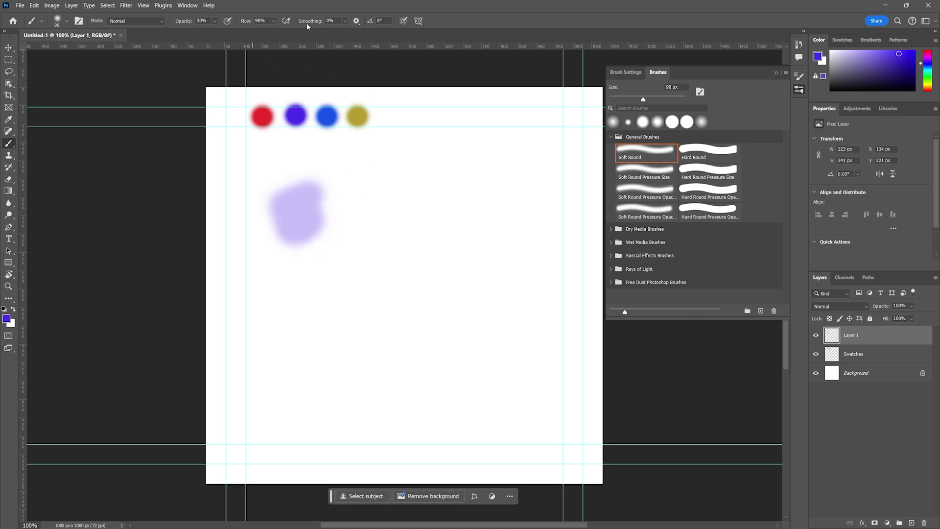
{"action": "mouse_move", "coordinate": [313, 198]}
{"action": "left_mouse_down"}
{"action": "mouse_move", "coordinate": [333, 220]}
{"action": "mouse_move", "coordinate": [312, 231]}
{"action": "mouse_move", "coordinate": [348, 222]}
{"action": "mouse_move", "coordinate": [337, 250]}
{"action": "mouse_move", "coordinate": [347, 229]}
{"action": "mouse_move", "coordinate": [359, 242]}
{"action": "mouse_move", "coordinate": [353, 257]}
{"action": "mouse_move", "coordinate": [365, 239]}
{"action": "mouse_move", "coordinate": [394, 266]}
{"action": "mouse_move", "coordinate": [378, 251]}
{"action": "mouse_move", "coordinate": [321, 278]}
{"action": "mouse_move", "coordinate": [337, 246]}
{"action": "left_mouse_up"}
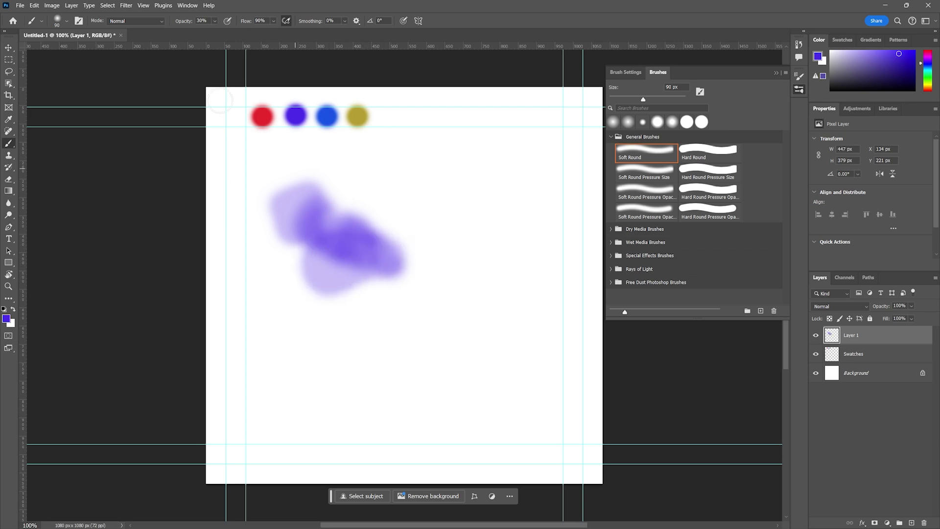
{"action": "key", "text": "ctrl+z"}
{"action": "key", "text": "ctrl+z"}
{"action": "key", "text": "ctrl+z"}
{"action": "key", "text": "ctrl+z"}
{"action": "key", "text": "ctrl+z"}
{"action": "key", "text": "ctrl+z"}
{"action": "key", "text": "ctrl+z"}
{"action": "key", "text": "ctrl+z"}
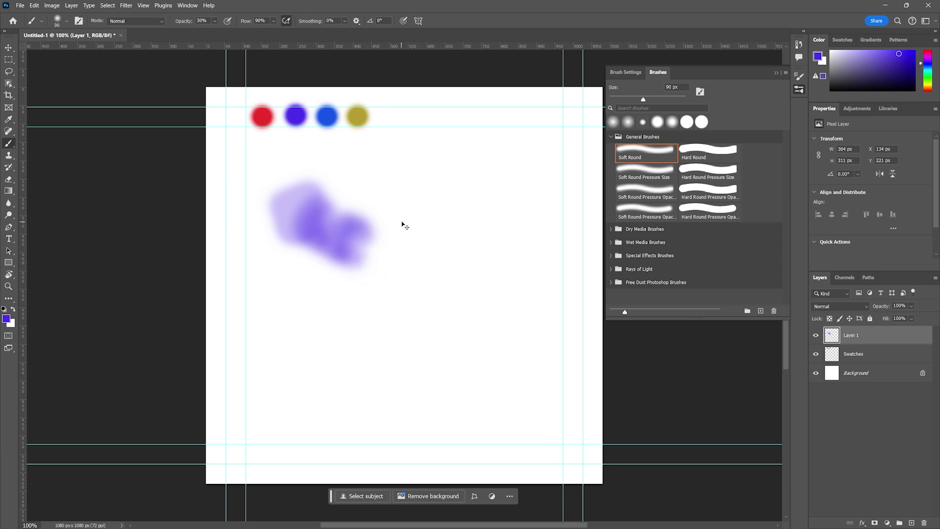
{"action": "key", "text": "ctrl+z"}
{"action": "key", "text": "ctrl+z"}
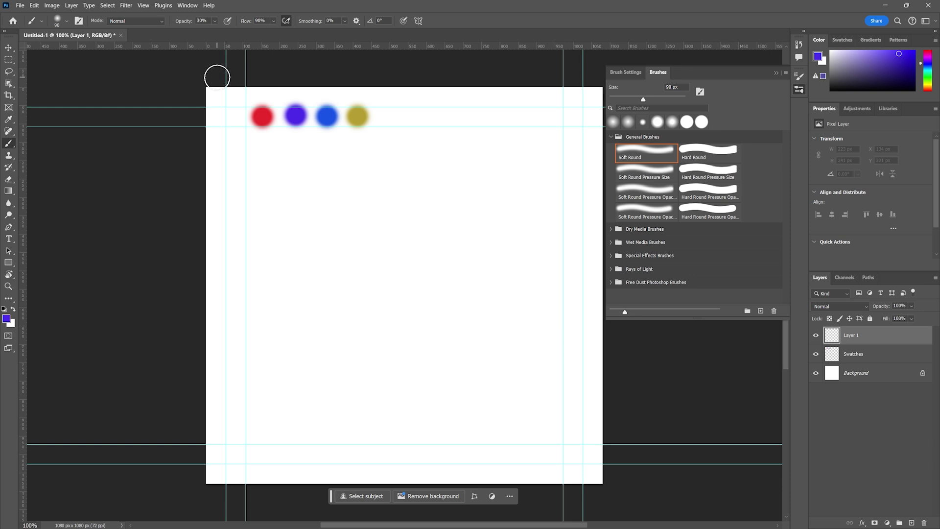
Step: Set the brush to 10% opacity and 100% flow, and delete Layer 1
{"action": "key", "text": "shift+1"}
{"action": "key", "text": "BackSpace"}
{"action": "key", "text": "Escape"}
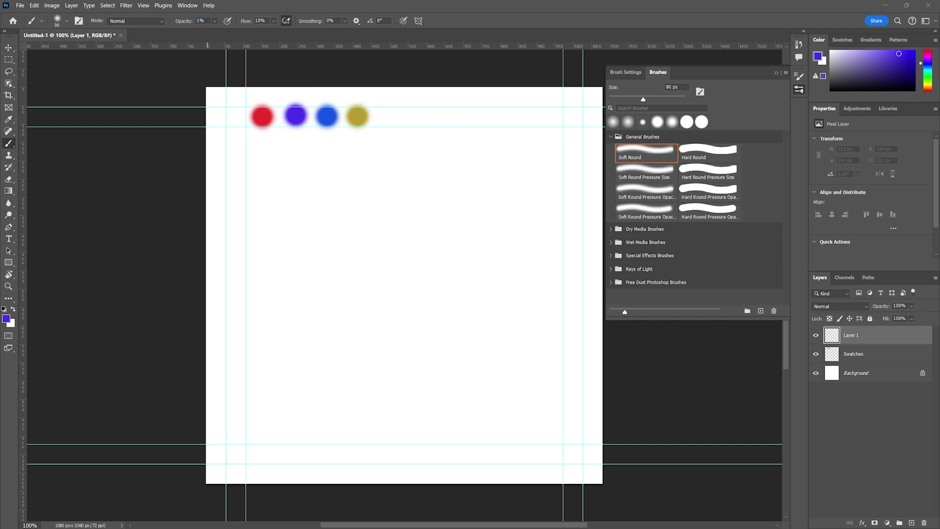
{"action": "key", "text": "shift+0"}
{"action": "key", "text": "Delete"}
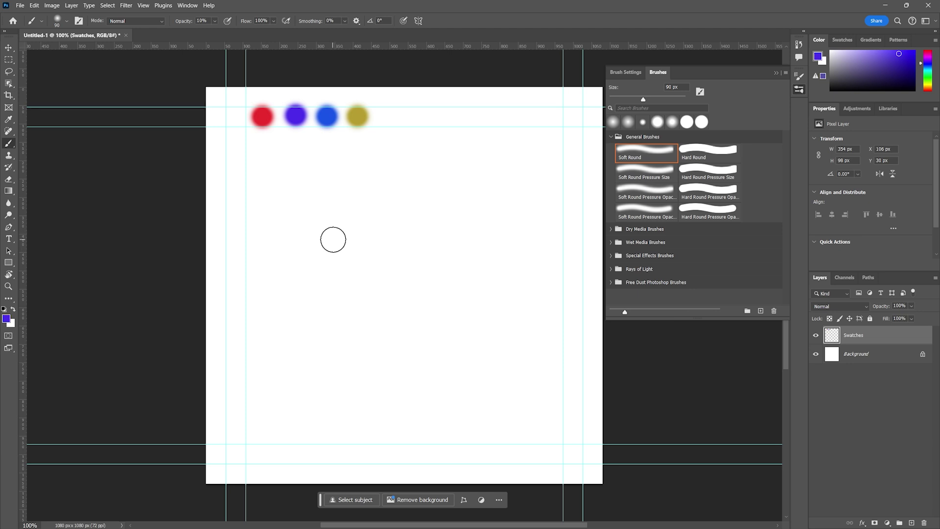
Step: Paint soft purple blobs around the canvas at 100%, 50% and 10% brush opacity
{"action": "key", "text": "0"}
{"action": "mouse_move", "coordinate": [342, 214]}
{"action": "left_mouse_down"}
{"action": "mouse_move", "coordinate": [323, 220]}
{"action": "mouse_move", "coordinate": [360, 242]}
{"action": "left_mouse_up"}
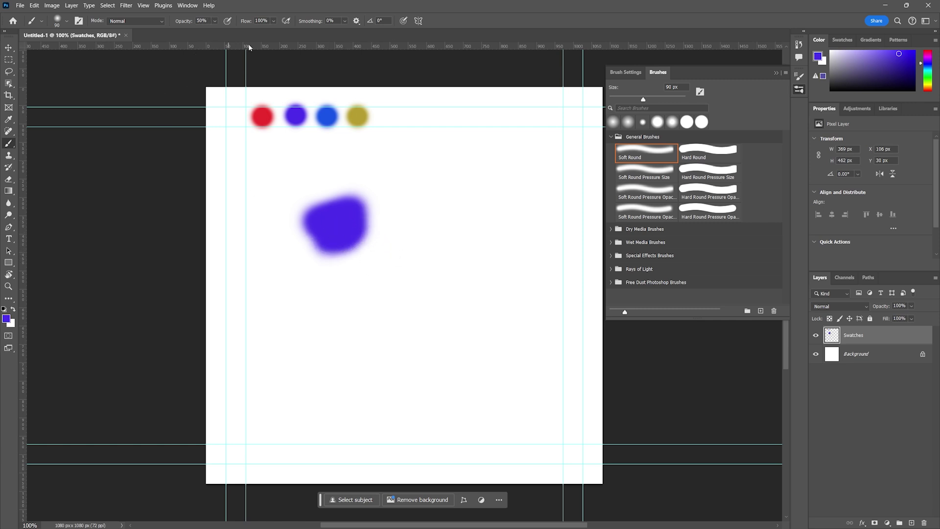
{"action": "key", "text": "5"}
{"action": "mouse_move", "coordinate": [389, 267]}
{"action": "left_mouse_down"}
{"action": "mouse_move", "coordinate": [414, 283]}
{"action": "mouse_move", "coordinate": [402, 292]}
{"action": "mouse_move", "coordinate": [412, 293]}
{"action": "mouse_move", "coordinate": [424, 274]}
{"action": "left_mouse_up"}
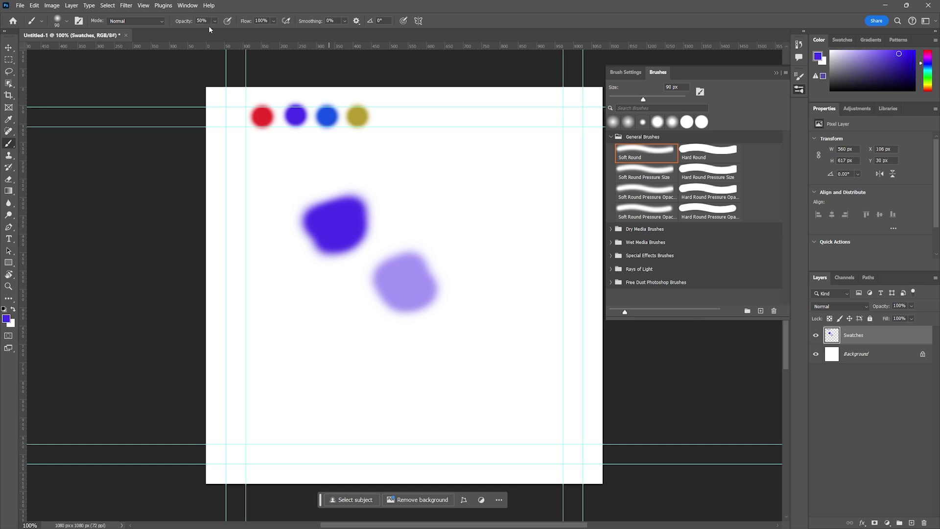
{"action": "mouse_move", "coordinate": [434, 323]}
{"action": "left_mouse_down"}
{"action": "mouse_move", "coordinate": [459, 340]}
{"action": "mouse_move", "coordinate": [472, 368]}
{"action": "left_mouse_up"}
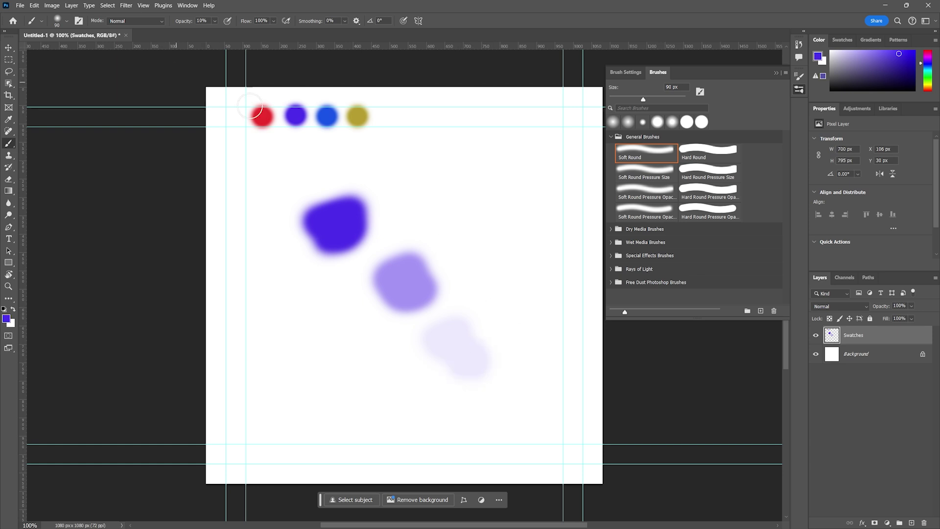
{"action": "key", "text": "0"}
{"action": "mouse_move", "coordinate": [502, 214]}
{"action": "left_mouse_down"}
{"action": "mouse_move", "coordinate": [497, 235]}
{"action": "mouse_move", "coordinate": [497, 220]}
{"action": "left_mouse_up"}
{"action": "key", "text": "1"}
{"action": "mouse_move", "coordinate": [301, 380]}
{"action": "left_mouse_down"}
{"action": "mouse_move", "coordinate": [355, 374]}
{"action": "mouse_move", "coordinate": [375, 399]}
{"action": "left_mouse_up"}
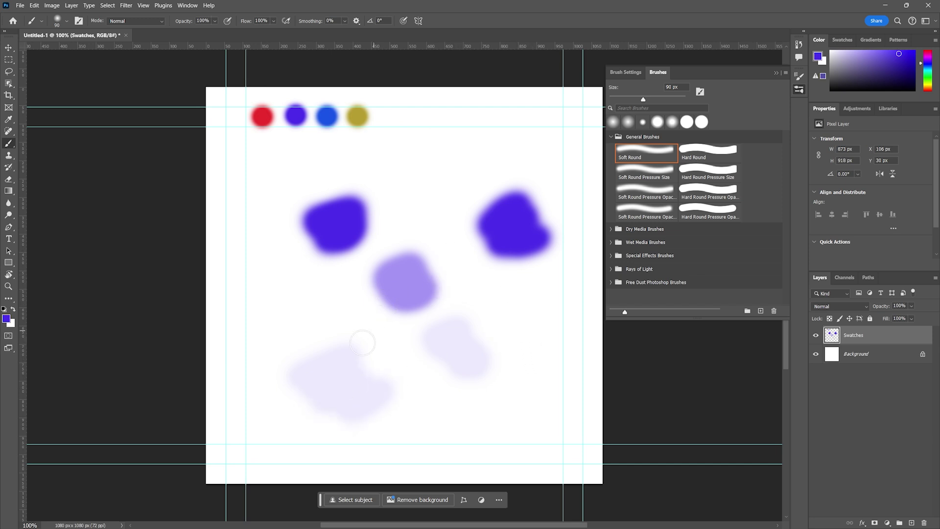
Step: Blend the middle blob with sampled lavender and purple shades at 20% opacity
{"action": "left_click", "coordinate": [346, 360], "text": "alt"}
{"action": "mouse_move", "coordinate": [390, 292]}
{"action": "left_mouse_down"}
{"action": "mouse_move", "coordinate": [382, 298]}
{"action": "mouse_move", "coordinate": [388, 321]}
{"action": "mouse_move", "coordinate": [392, 292]}
{"action": "mouse_move", "coordinate": [404, 306]}
{"action": "left_mouse_up"}
{"action": "key", "text": "2"}
{"action": "left_click", "coordinate": [418, 300], "text": "alt"}
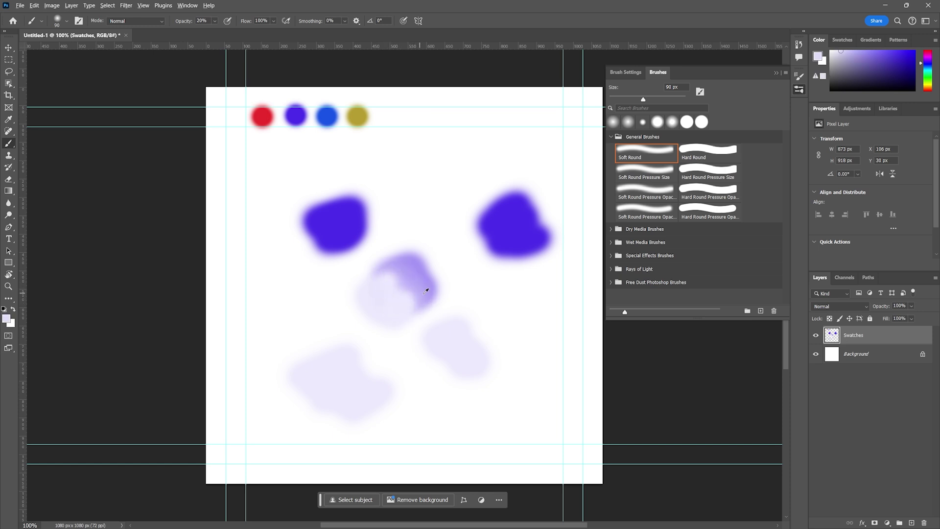
{"action": "left_click", "coordinate": [422, 292], "text": "alt"}
{"action": "mouse_move", "coordinate": [403, 292]}
{"action": "left_mouse_down"}
{"action": "mouse_move", "coordinate": [388, 278]}
{"action": "mouse_move", "coordinate": [424, 295]}
{"action": "left_mouse_up"}
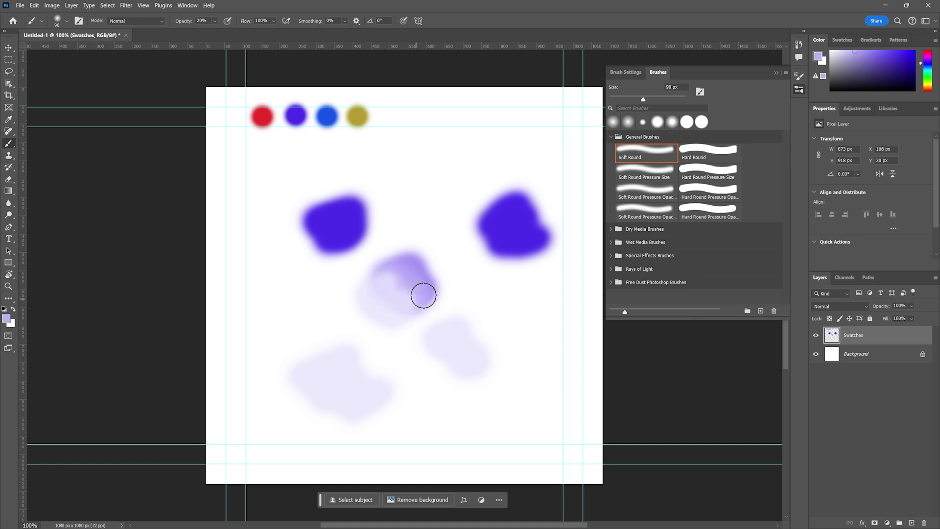
{"action": "left_click", "coordinate": [394, 267], "text": "alt"}
{"action": "mouse_move", "coordinate": [395, 267]}
{"action": "left_mouse_down"}
{"action": "mouse_move", "coordinate": [411, 271]}
{"action": "mouse_move", "coordinate": [390, 294]}
{"action": "mouse_move", "coordinate": [410, 290]}
{"action": "left_mouse_up"}
Step: Paint faint lavender haze around the right blob at 30% and then 50% flow
{"action": "key", "text": "shift+3"}
{"action": "mouse_move", "coordinate": [416, 212]}
{"action": "left_mouse_down"}
{"action": "mouse_move", "coordinate": [428, 228]}
{"action": "mouse_move", "coordinate": [505, 263]}
{"action": "mouse_move", "coordinate": [530, 304]}
{"action": "left_mouse_up"}
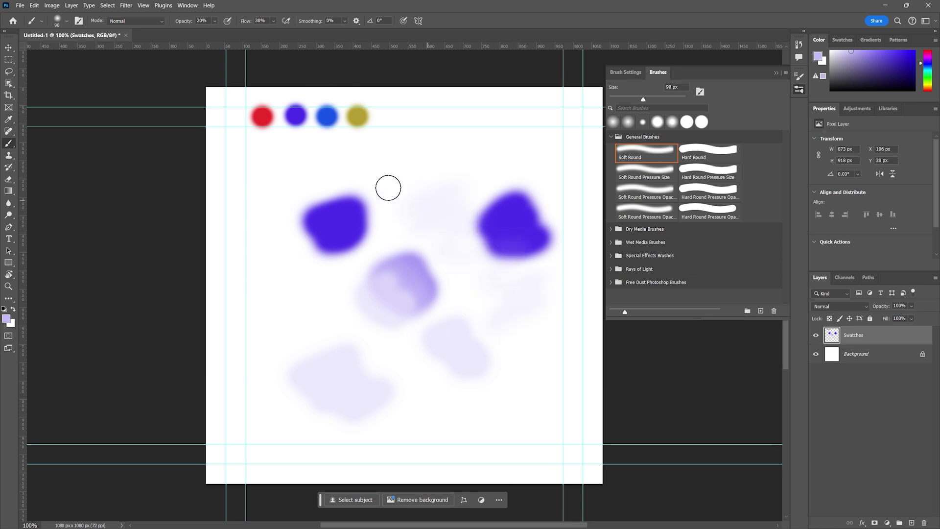
{"action": "key", "text": "shift+5"}
{"action": "left_click_drag", "start_coordinate": [416, 168], "coordinate": [448, 181]}
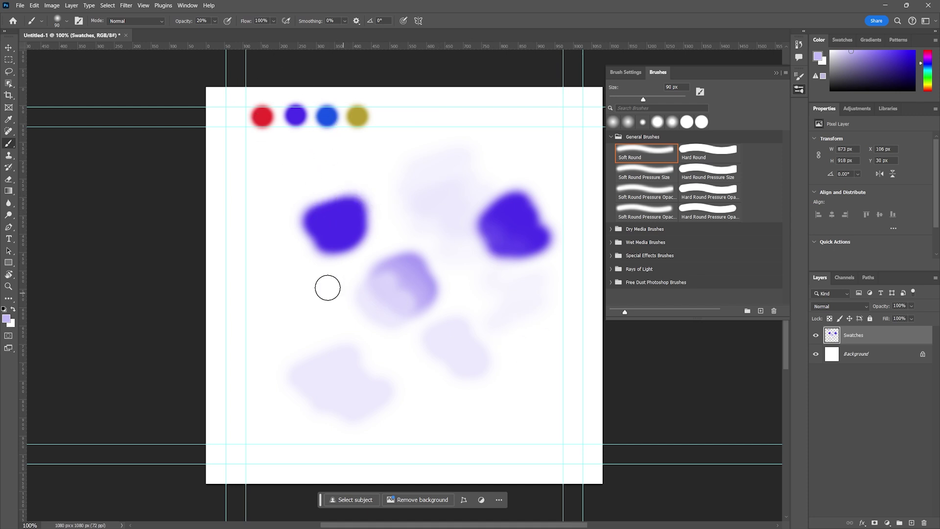
Step: At 100% opacity, paint zigzag, S-shaped, curved and C-shaped squiggles around the right blob
{"action": "key", "text": "0"}
{"action": "mouse_move", "coordinate": [391, 173]}
{"action": "left_mouse_down"}
{"action": "mouse_move", "coordinate": [412, 173]}
{"action": "mouse_move", "coordinate": [446, 226]}
{"action": "left_mouse_up"}
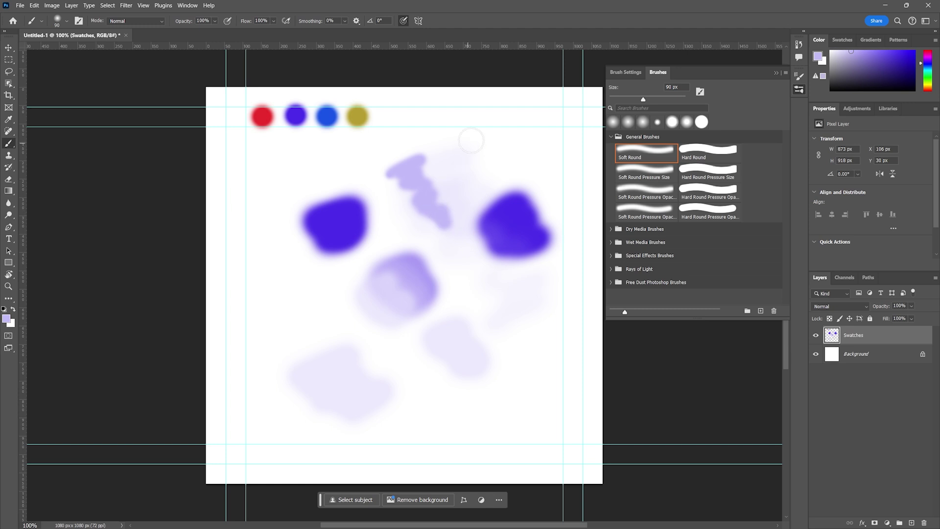
{"action": "left_click_drag", "start_coordinate": [468, 139], "coordinate": [473, 182]}
{"action": "left_click_drag", "start_coordinate": [476, 195], "coordinate": [477, 231]}
{"action": "left_click_drag", "start_coordinate": [507, 140], "coordinate": [504, 181]}
{"action": "left_click_drag", "start_coordinate": [514, 148], "coordinate": [543, 198]}
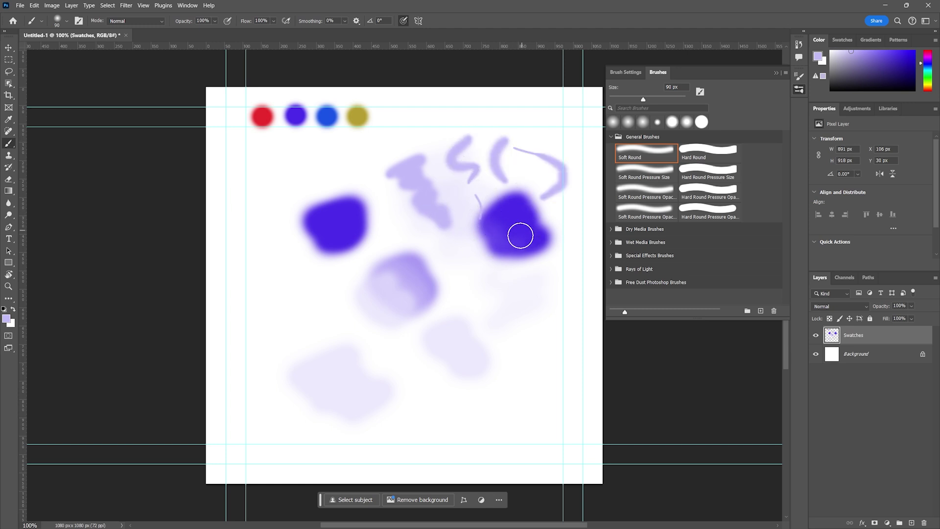
{"action": "left_click_drag", "start_coordinate": [560, 257], "coordinate": [513, 379]}
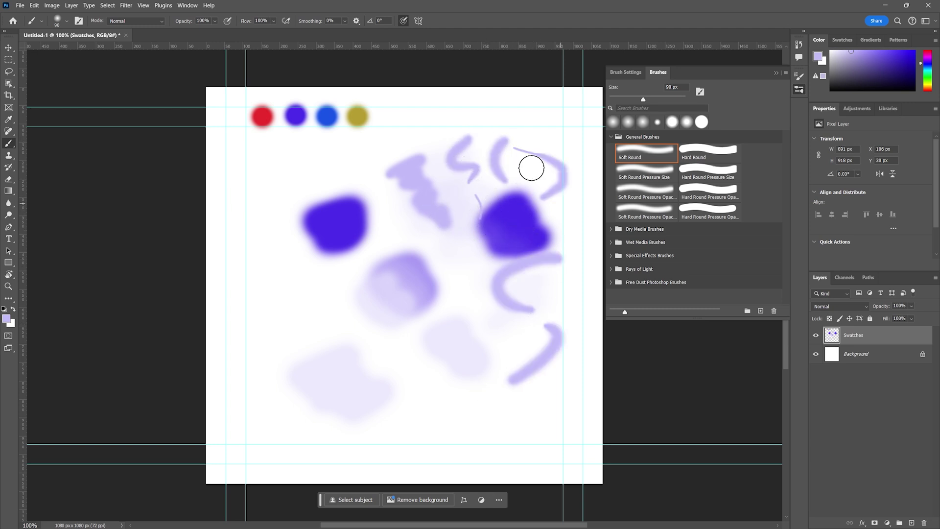
{"action": "left_click", "coordinate": [417, 21]}
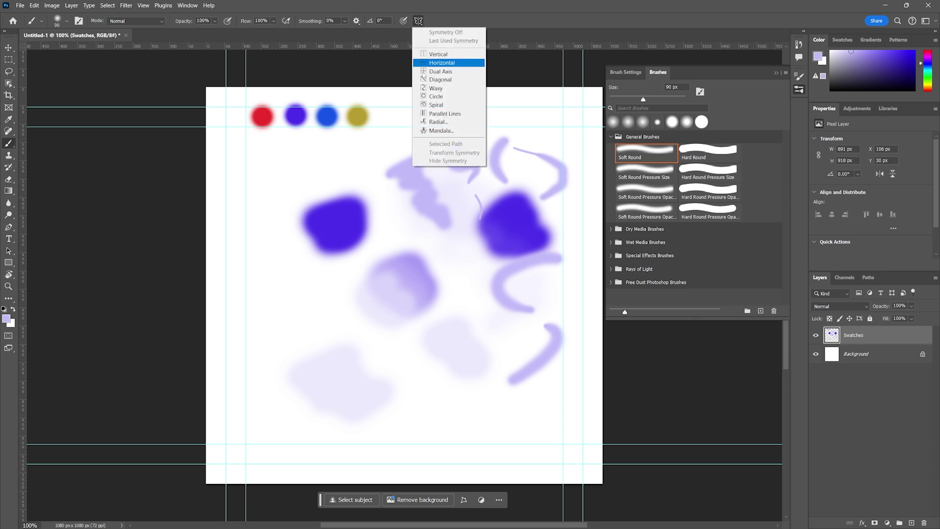
{"action": "left_click", "coordinate": [437, 66]}
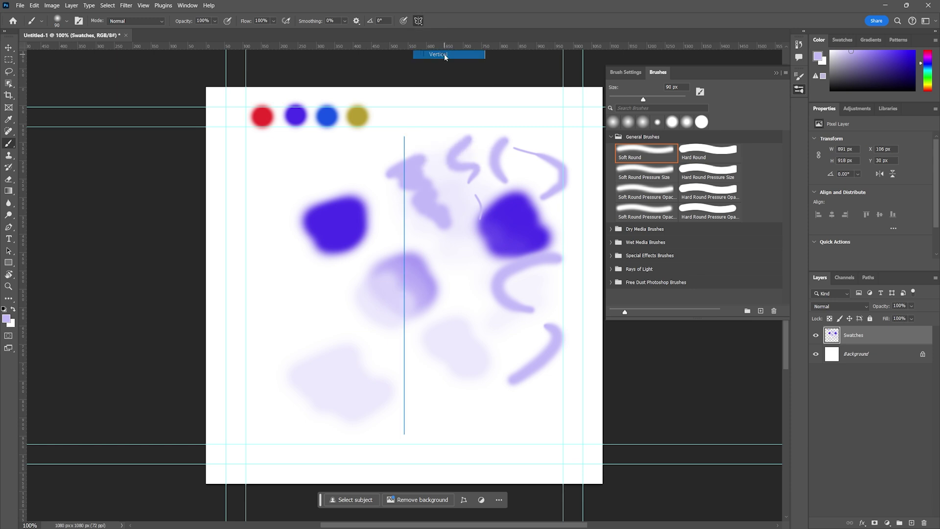
{"action": "left_click_drag", "start_coordinate": [386, 294], "coordinate": [371, 230]}
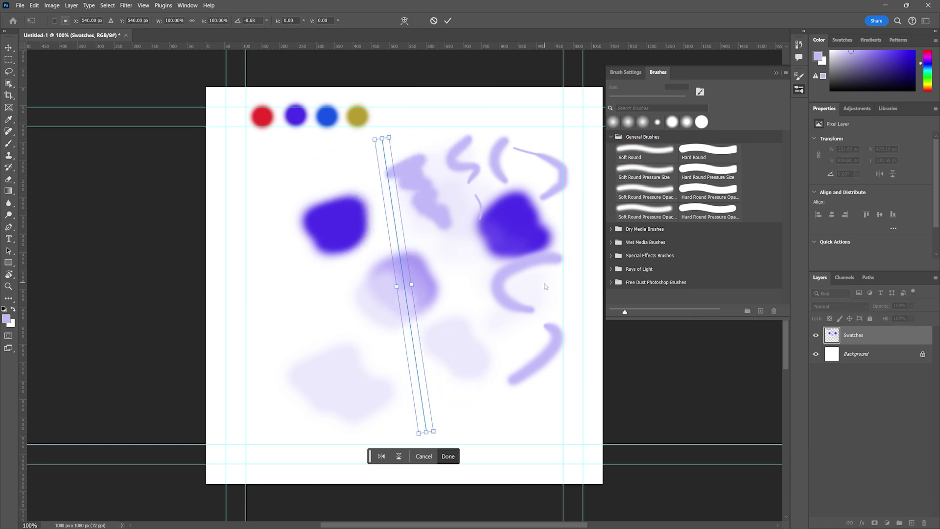
{"action": "key", "text": "ctrl+z"}
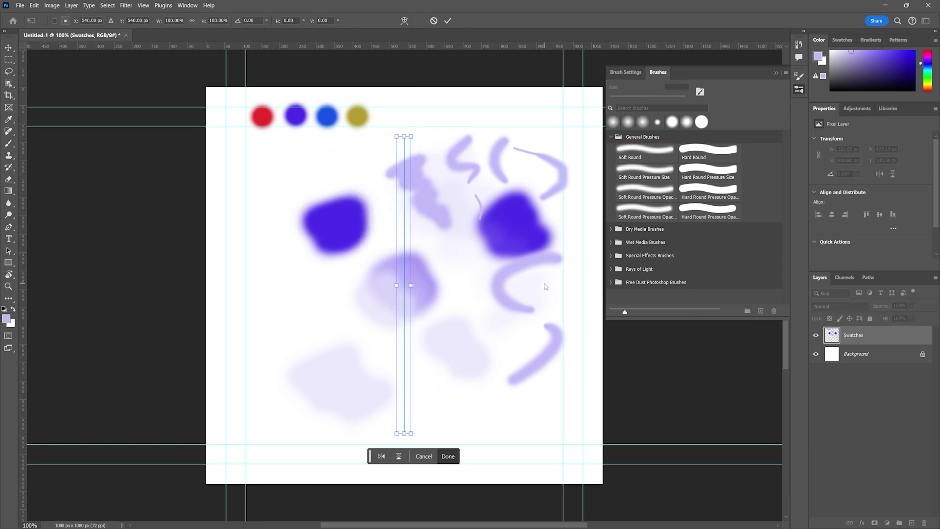
{"action": "left_click", "coordinate": [447, 456]}
{"action": "mouse_move", "coordinate": [443, 279]}
{"action": "left_mouse_down"}
{"action": "mouse_move", "coordinate": [463, 273]}
{"action": "mouse_move", "coordinate": [509, 403]}
{"action": "left_mouse_up"}
{"action": "mouse_move", "coordinate": [335, 223]}
{"action": "left_mouse_down"}
{"action": "mouse_move", "coordinate": [280, 206]}
{"action": "mouse_move", "coordinate": [199, 161]}
{"action": "left_mouse_up"}
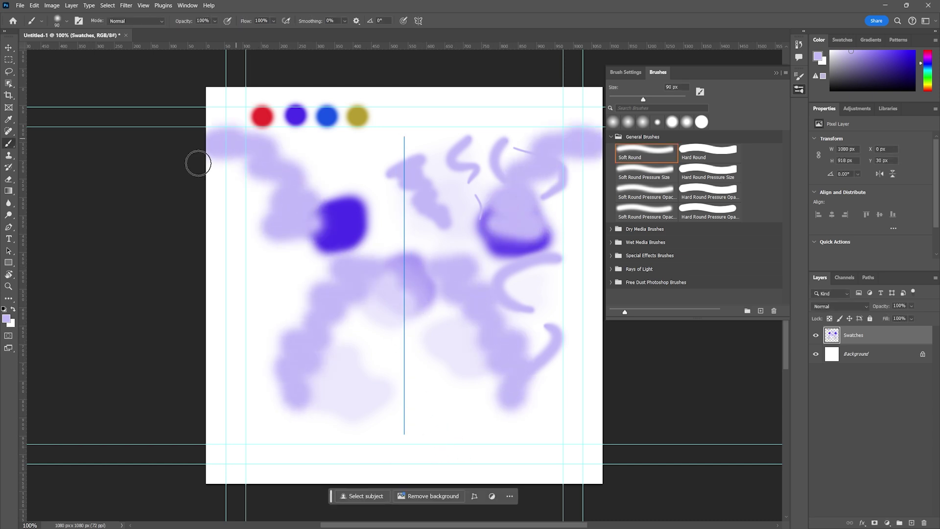
{"action": "key", "text": "ctrl+z"}
{"action": "key", "text": "ctrl+z"}
{"action": "key", "text": "ctrl+z"}
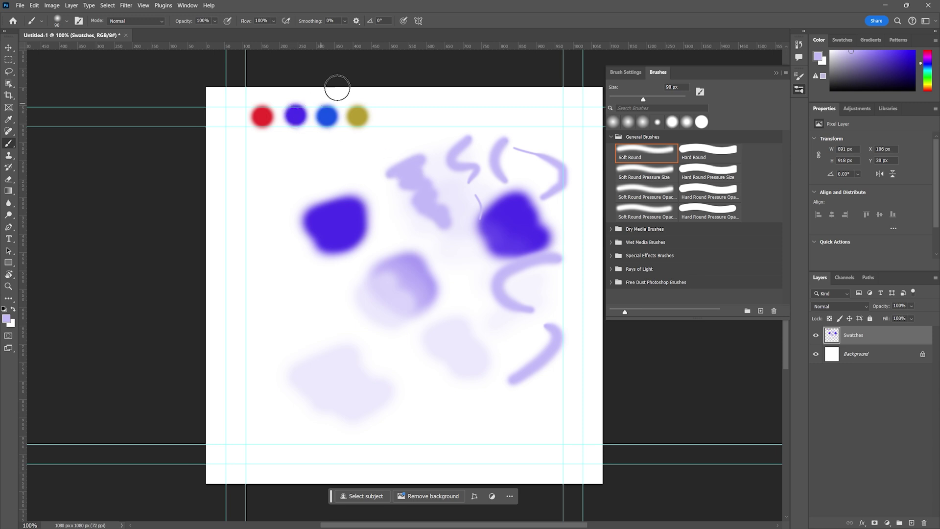
{"action": "left_click", "coordinate": [360, 21]}
Step: Set the brush Smoothing to 71% in the options bar
{"action": "left_click", "coordinate": [361, 21]}
{"action": "left_click", "coordinate": [362, 20]}
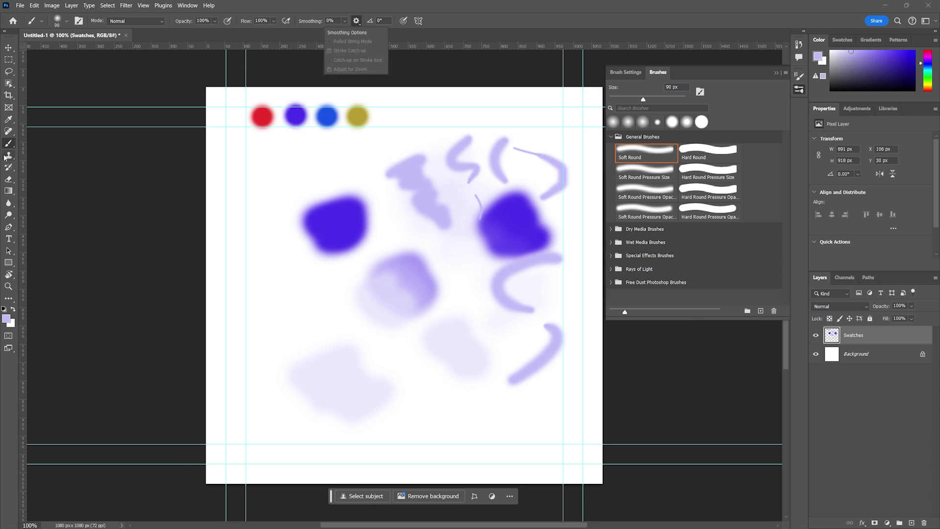
{"action": "left_click", "coordinate": [347, 22]}
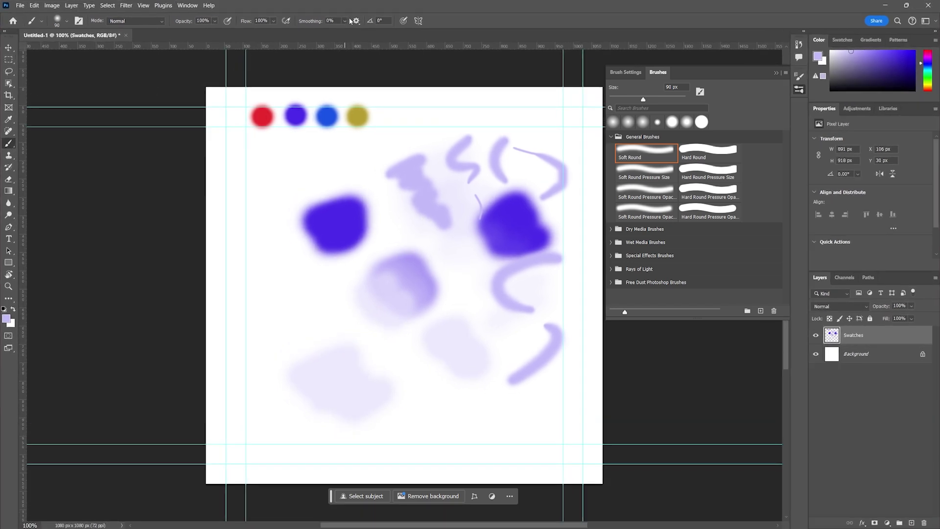
{"action": "left_click", "coordinate": [344, 22]}
Step: Paint smoothed lavender test strokes, reset Smoothing to 0%, and delete the Swatches layer
{"action": "mouse_move", "coordinate": [259, 184]}
{"action": "left_mouse_down"}
{"action": "mouse_move", "coordinate": [287, 188]}
{"action": "mouse_move", "coordinate": [314, 284]}
{"action": "mouse_move", "coordinate": [309, 355]}
{"action": "mouse_move", "coordinate": [310, 292]}
{"action": "mouse_move", "coordinate": [259, 293]}
{"action": "mouse_move", "coordinate": [312, 318]}
{"action": "mouse_move", "coordinate": [360, 368]}
{"action": "mouse_move", "coordinate": [466, 382]}
{"action": "left_mouse_up"}
{"action": "mouse_move", "coordinate": [391, 423]}
{"action": "left_mouse_down"}
{"action": "mouse_move", "coordinate": [459, 396]}
{"action": "mouse_move", "coordinate": [555, 396]}
{"action": "mouse_move", "coordinate": [597, 381]}
{"action": "left_mouse_up"}
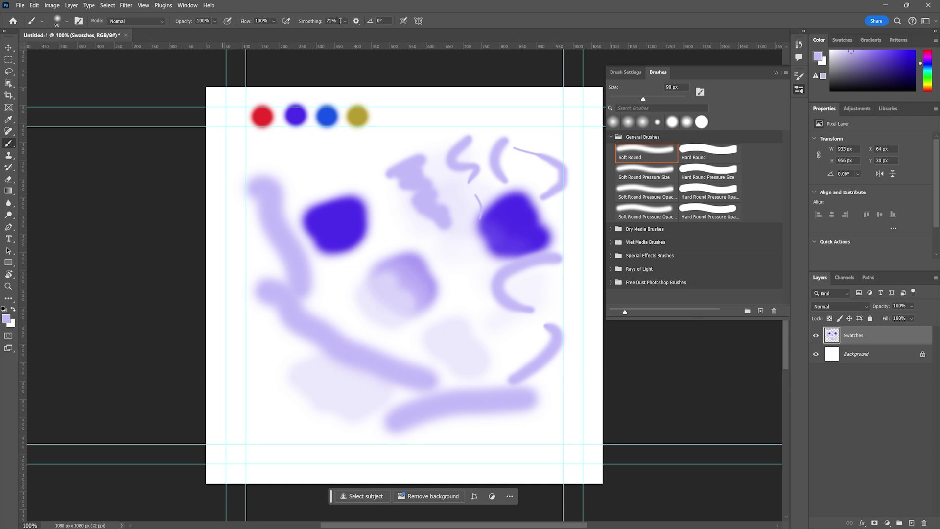
{"action": "left_click_drag", "start_coordinate": [345, 21], "coordinate": [307, 34]}
{"action": "mouse_move", "coordinate": [857, 340]}
{"action": "left_mouse_down"}
{"action": "mouse_move", "coordinate": [879, 462]}
{"action": "mouse_move", "coordinate": [928, 524]}
{"action": "left_mouse_up"}
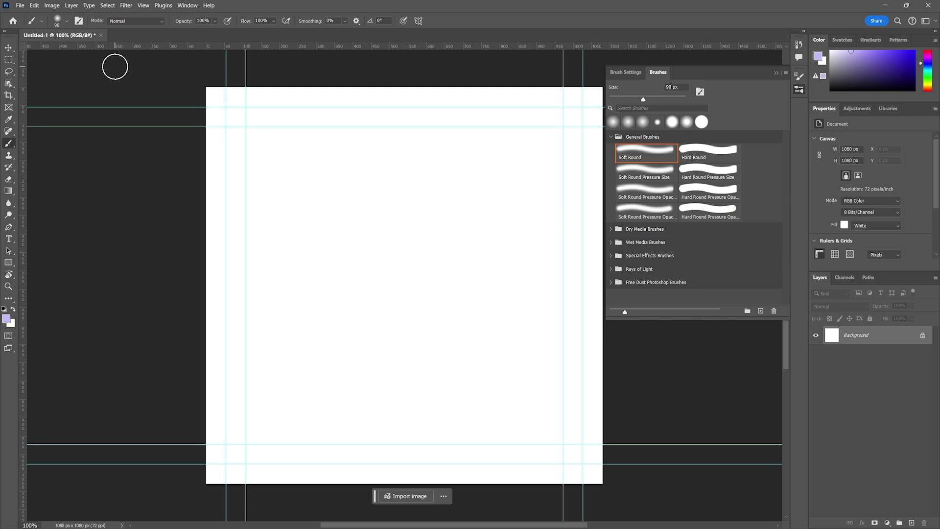
Step: Browse the Brush Preset picker's settings menu and the Edit menu commands
{"action": "left_click", "coordinate": [68, 20]}
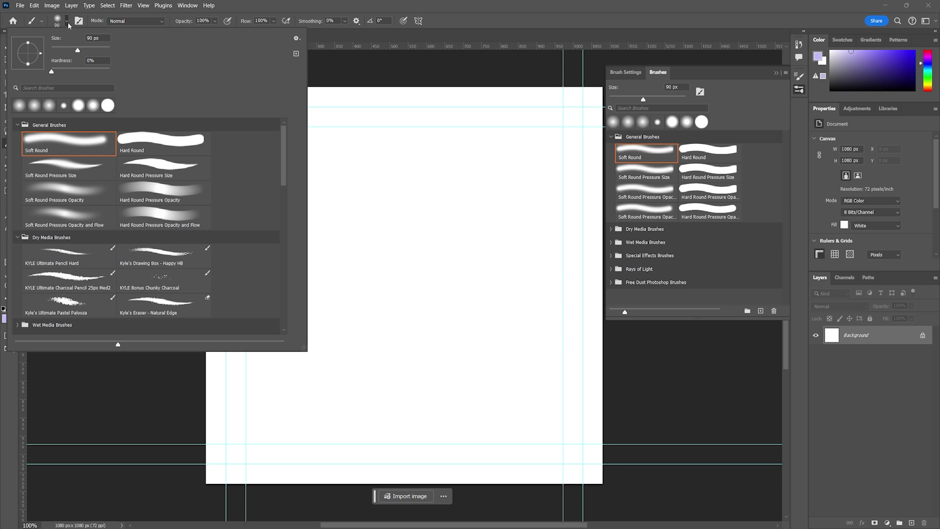
{"action": "left_click", "coordinate": [297, 39]}
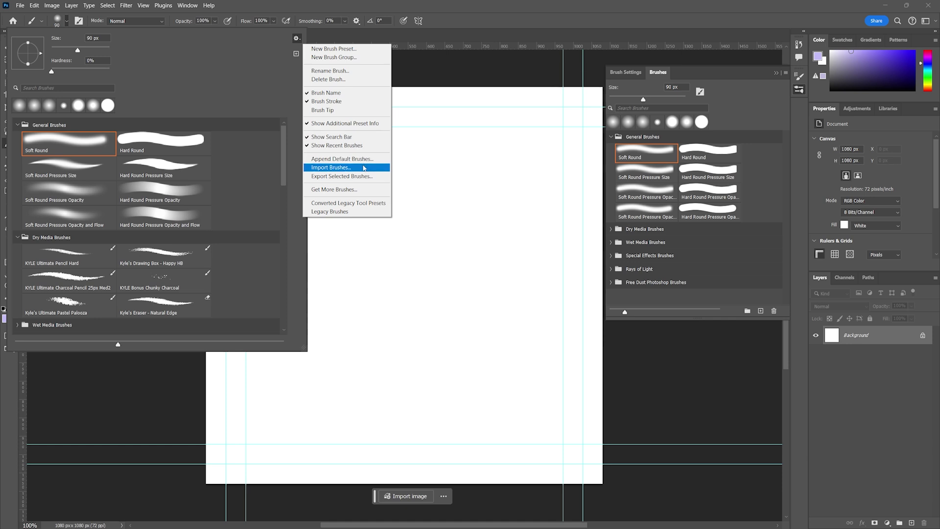
{"action": "left_click", "coordinate": [40, 6]}
{"action": "left_click", "coordinate": [40, 6]}
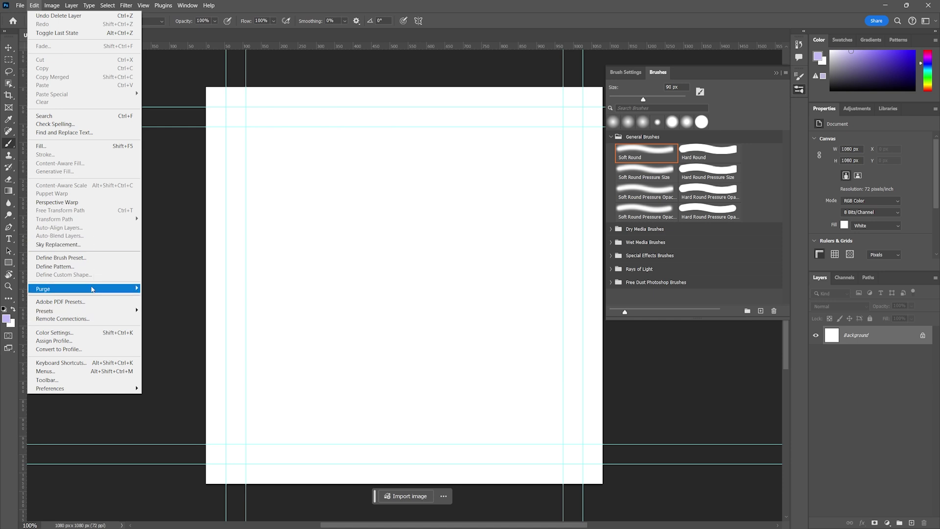
{"action": "left_click", "coordinate": [44, 6]}
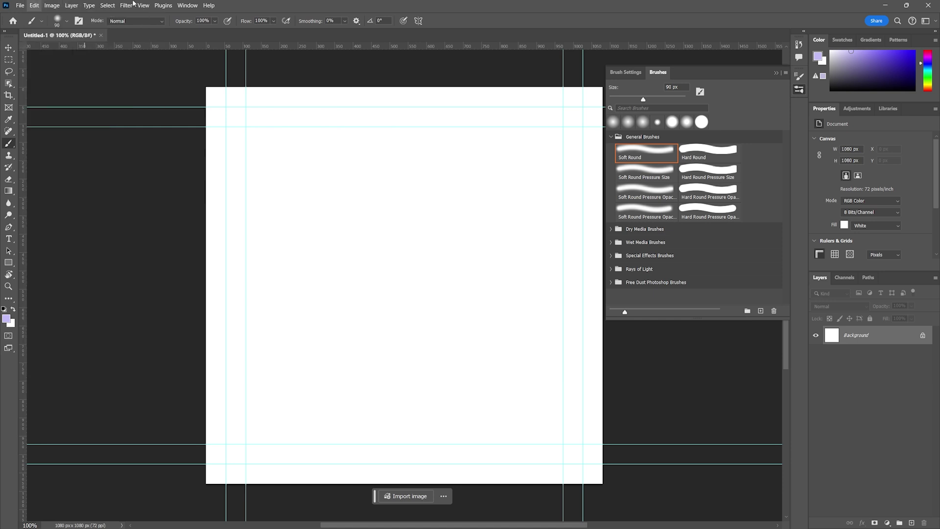
Step: Import Spring-Brushes-2024 from Desktop > Intro to Computer Art > Week 3 via Import Brushes
{"action": "left_click", "coordinate": [67, 21]}
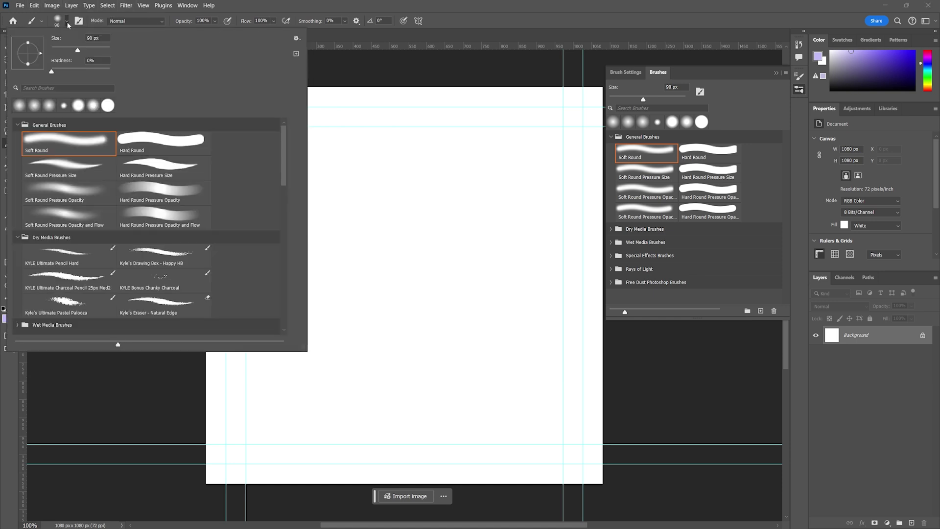
{"action": "left_click", "coordinate": [295, 38]}
{"action": "left_click", "coordinate": [342, 169]}
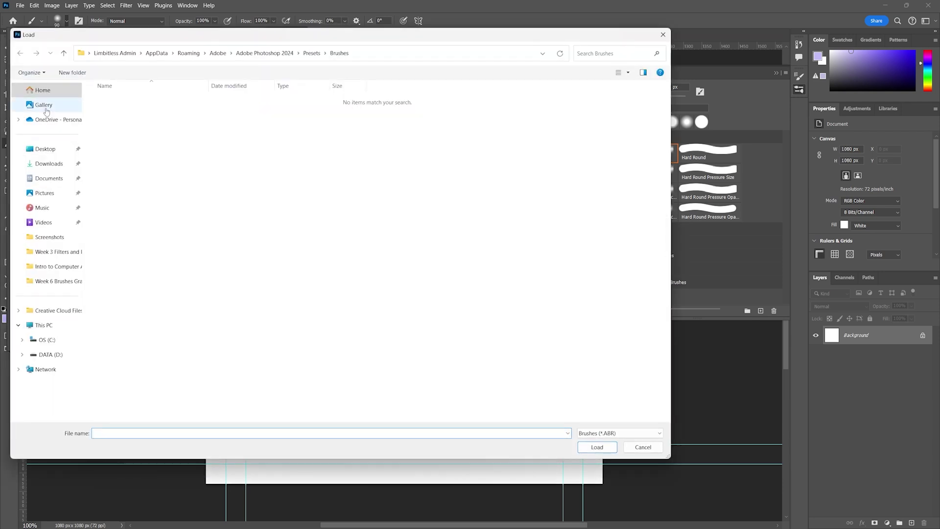
{"action": "left_click", "coordinate": [44, 149]}
{"action": "left_click", "coordinate": [271, 118]}
{"action": "double_click", "coordinate": [271, 118]}
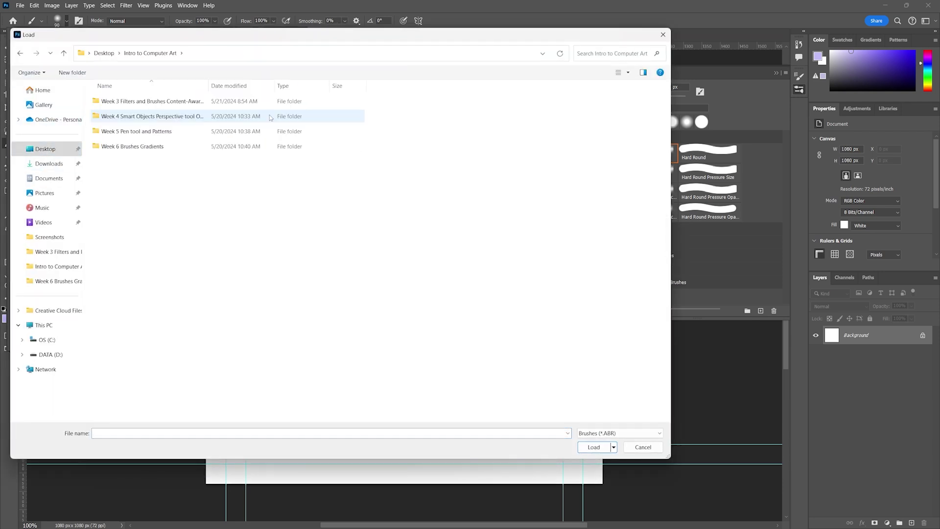
{"action": "double_click", "coordinate": [271, 118]}
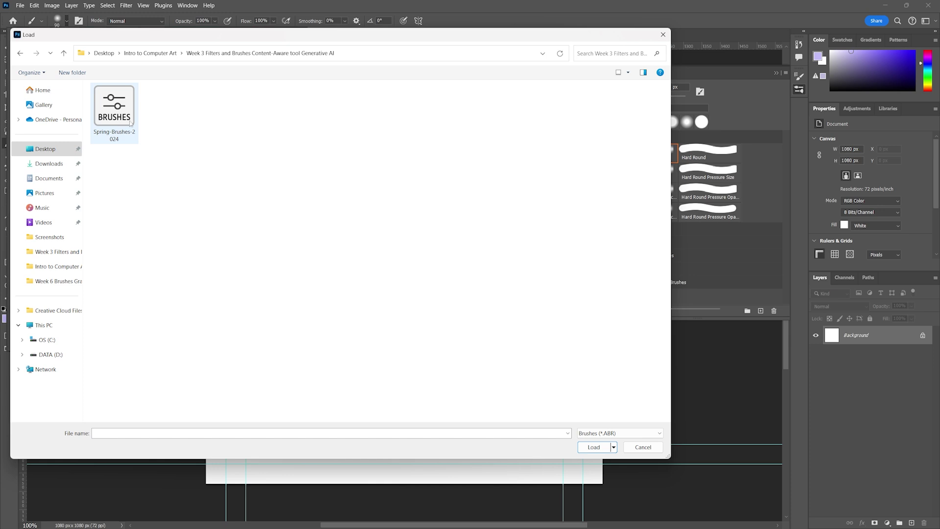
{"action": "left_click", "coordinate": [125, 108]}
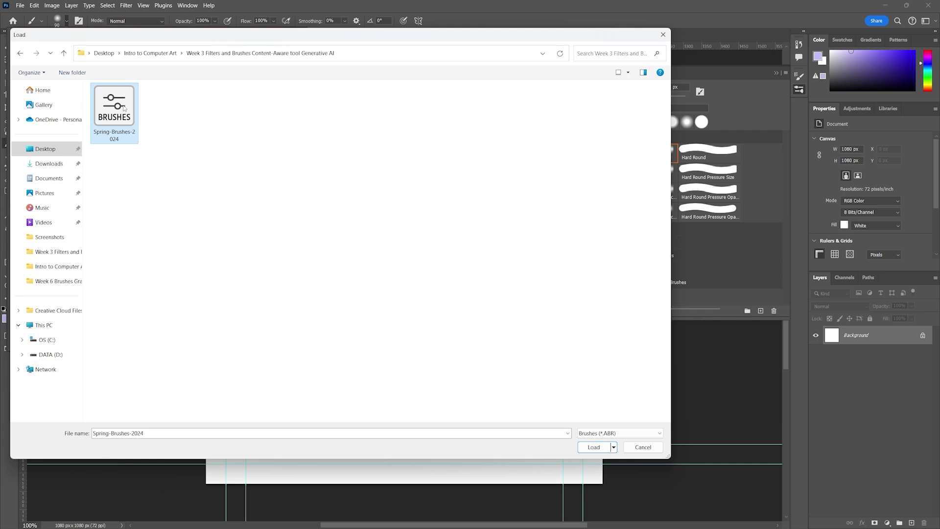
{"action": "double_click", "coordinate": [125, 108]}
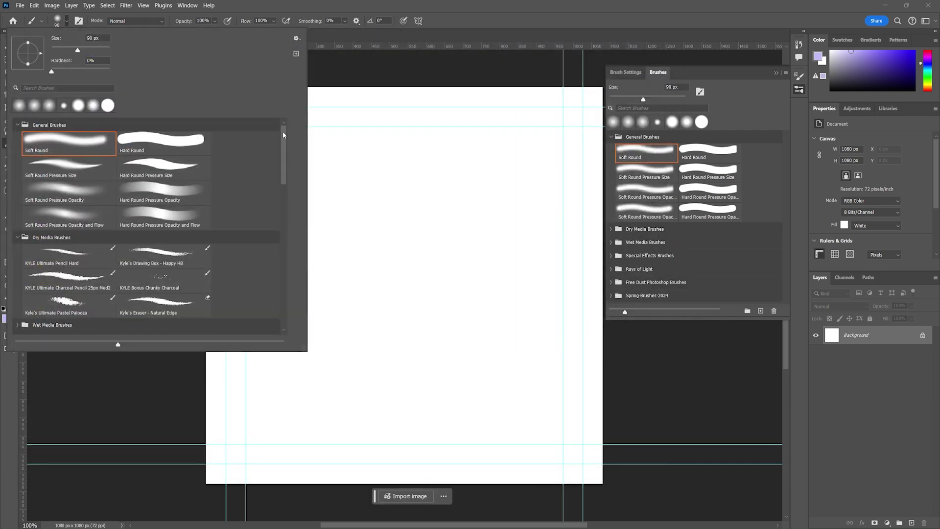
Step: Expand Spring-Brushes-2024 and dab lavender stipple across the canvas with the Giant Stipple brush
{"action": "left_click_drag", "start_coordinate": [283, 131], "coordinate": [277, 289]}
{"action": "left_click", "coordinate": [17, 327]}
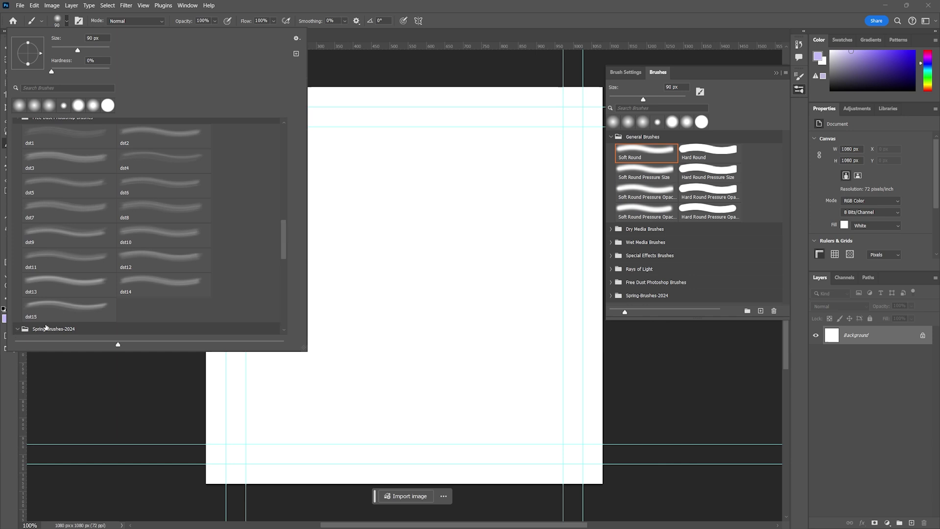
{"action": "scroll", "coordinate": [285, 294], "scroll_direction": "down", "scroll_amount": 3}
{"action": "scroll", "coordinate": [285, 297], "scroll_direction": "down", "scroll_amount": 4}
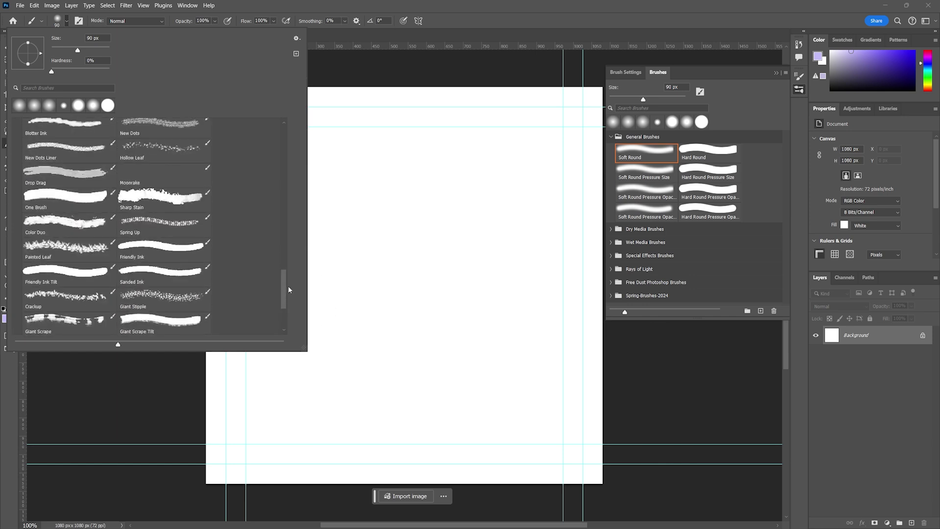
{"action": "left_click", "coordinate": [144, 297]}
{"action": "left_click", "coordinate": [376, 179]}
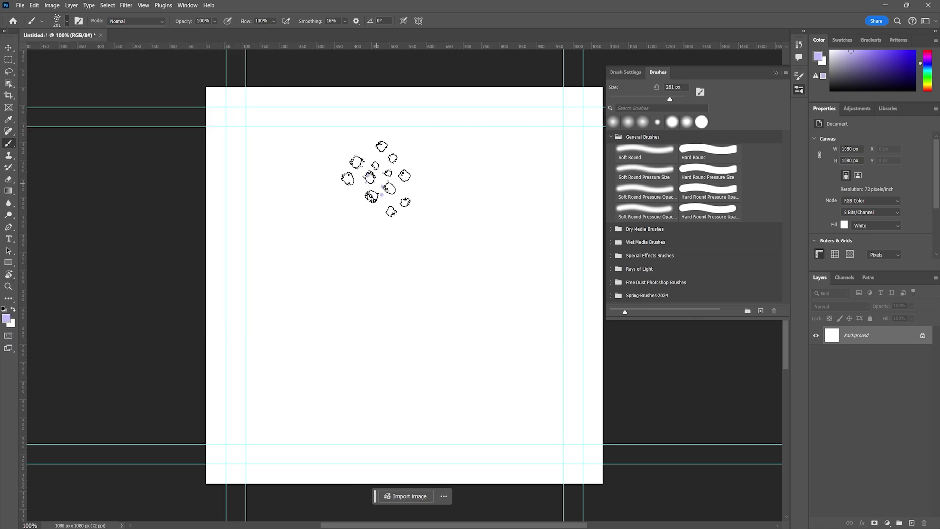
{"action": "left_click", "coordinate": [375, 179]}
{"action": "mouse_move", "coordinate": [450, 220]}
{"action": "left_mouse_down"}
{"action": "mouse_move", "coordinate": [441, 278]}
{"action": "mouse_move", "coordinate": [319, 323]}
{"action": "mouse_move", "coordinate": [369, 361]}
{"action": "mouse_move", "coordinate": [456, 378]}
{"action": "mouse_move", "coordinate": [441, 287]}
{"action": "mouse_move", "coordinate": [506, 332]}
{"action": "mouse_move", "coordinate": [483, 273]}
{"action": "left_mouse_up"}
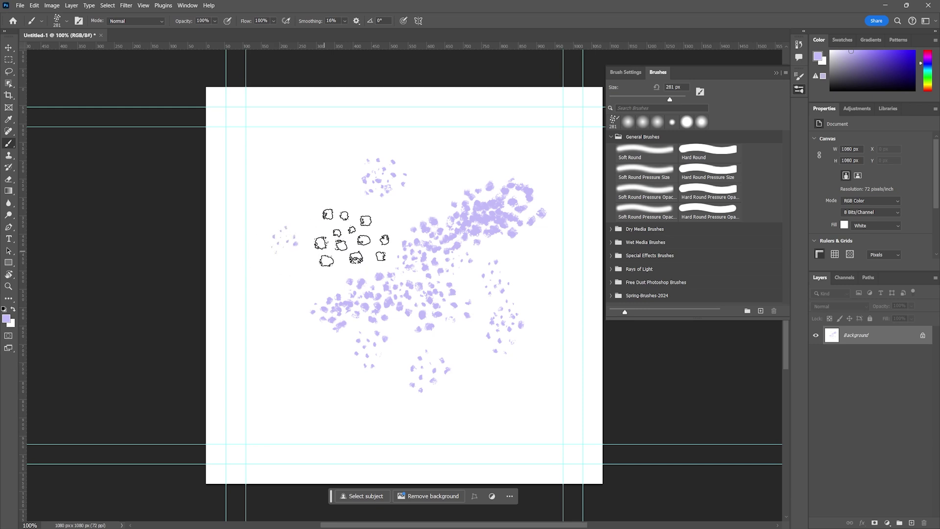
{"action": "mouse_move", "coordinate": [352, 239]}
{"action": "left_mouse_down"}
{"action": "mouse_move", "coordinate": [327, 218]}
{"action": "mouse_move", "coordinate": [320, 186]}
{"action": "mouse_move", "coordinate": [334, 159]}
{"action": "mouse_move", "coordinate": [464, 151]}
{"action": "mouse_move", "coordinate": [373, 230]}
{"action": "mouse_move", "coordinate": [298, 265]}
{"action": "mouse_move", "coordinate": [311, 272]}
{"action": "mouse_move", "coordinate": [384, 253]}
{"action": "mouse_move", "coordinate": [318, 174]}
{"action": "left_mouse_up"}
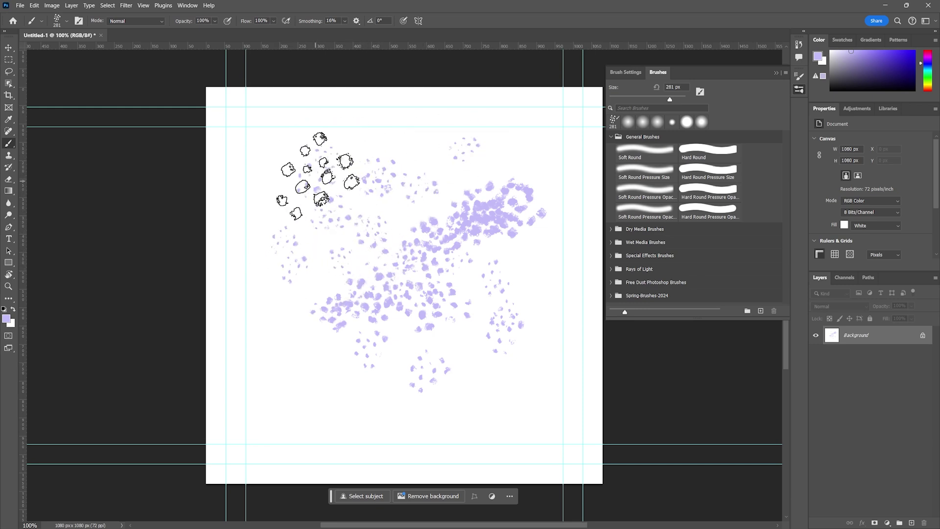
Step: Paint leaf-outline strokes with the Hollow Leaf brush and lower opacity to 30%
{"action": "left_click", "coordinate": [67, 21]}
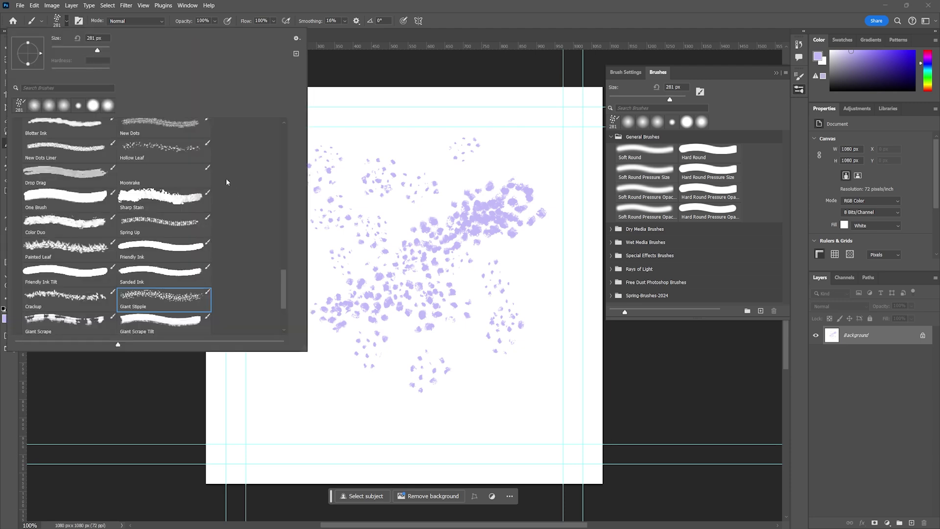
{"action": "double_click", "coordinate": [170, 153]}
{"action": "mouse_move", "coordinate": [377, 163]}
{"action": "left_mouse_down"}
{"action": "mouse_move", "coordinate": [451, 241]}
{"action": "mouse_move", "coordinate": [398, 284]}
{"action": "mouse_move", "coordinate": [365, 347]}
{"action": "mouse_move", "coordinate": [451, 283]}
{"action": "mouse_move", "coordinate": [409, 210]}
{"action": "mouse_move", "coordinate": [430, 336]}
{"action": "mouse_move", "coordinate": [475, 345]}
{"action": "left_mouse_up"}
{"action": "key", "text": "3"}
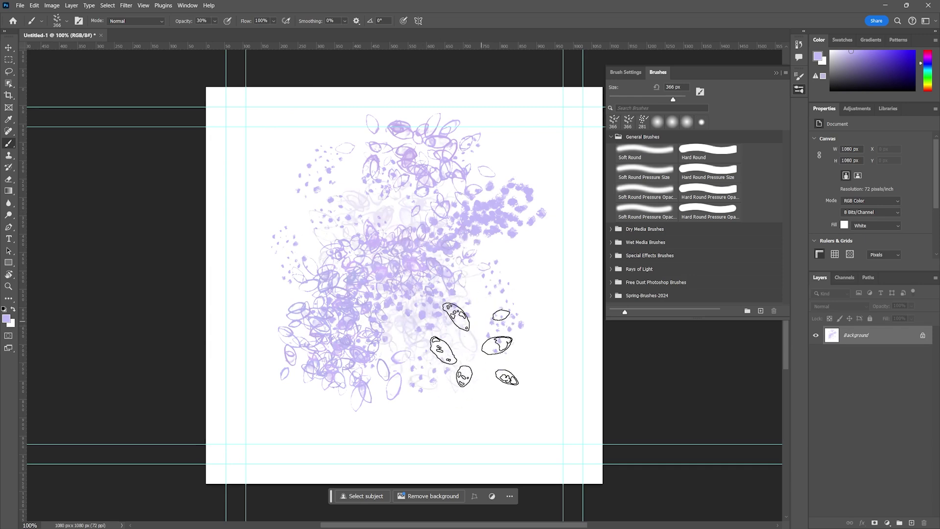
Step: Draw purple Friendly Ink Tilt strokes and letters, undo the last letters, and enlarge the brush library
{"action": "left_click", "coordinate": [66, 21]}
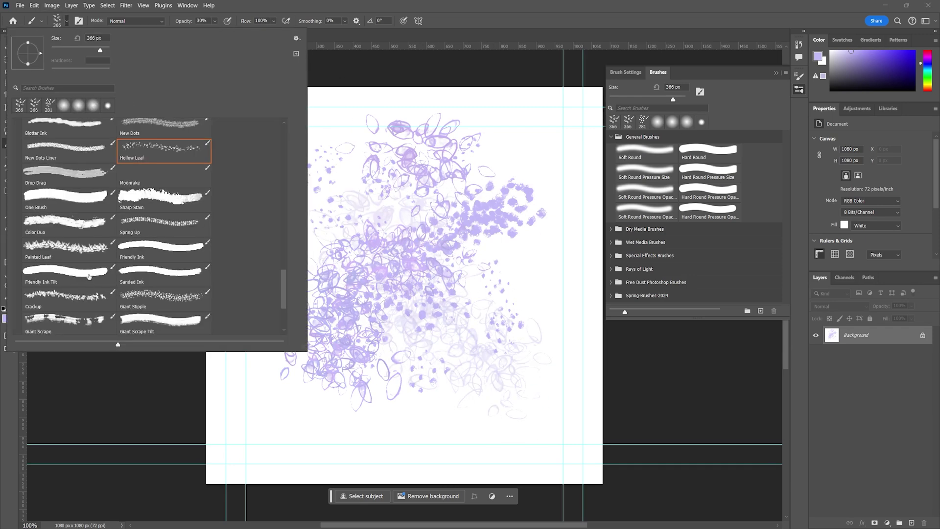
{"action": "left_click", "coordinate": [89, 276]}
{"action": "left_click", "coordinate": [518, 140]}
{"action": "mouse_move", "coordinate": [518, 140]}
{"action": "left_mouse_down"}
{"action": "mouse_move", "coordinate": [527, 165]}
{"action": "mouse_move", "coordinate": [536, 160]}
{"action": "mouse_move", "coordinate": [538, 200]}
{"action": "mouse_move", "coordinate": [521, 194]}
{"action": "mouse_move", "coordinate": [511, 234]}
{"action": "left_mouse_up"}
{"action": "mouse_move", "coordinate": [267, 404]}
{"action": "left_mouse_down"}
{"action": "mouse_move", "coordinate": [293, 364]}
{"action": "mouse_move", "coordinate": [322, 351]}
{"action": "mouse_move", "coordinate": [417, 355]}
{"action": "mouse_move", "coordinate": [395, 380]}
{"action": "mouse_move", "coordinate": [374, 316]}
{"action": "mouse_move", "coordinate": [463, 285]}
{"action": "mouse_move", "coordinate": [333, 361]}
{"action": "mouse_move", "coordinate": [538, 328]}
{"action": "left_mouse_up"}
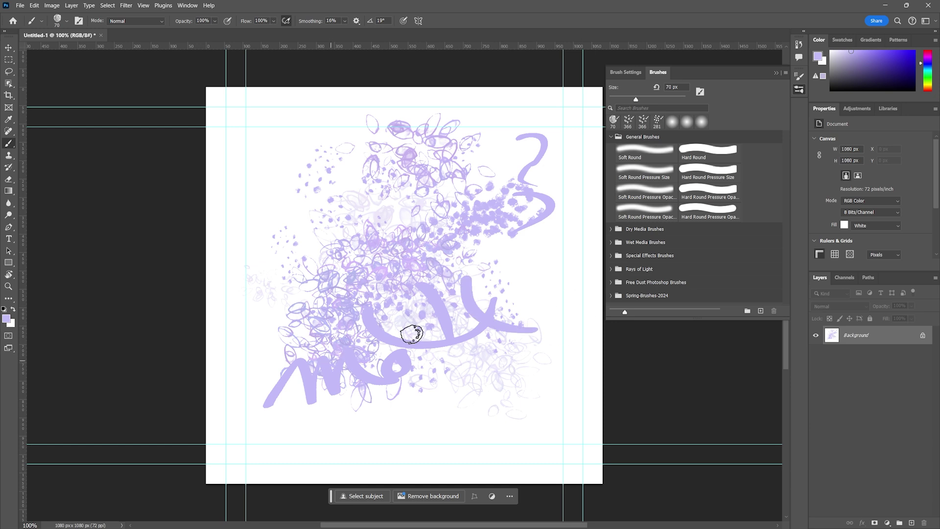
{"action": "key", "text": "ctrl+z"}
{"action": "key", "text": "ctrl+z"}
{"action": "key", "text": "ctrl+z"}
{"action": "key", "text": "ctrl+z"}
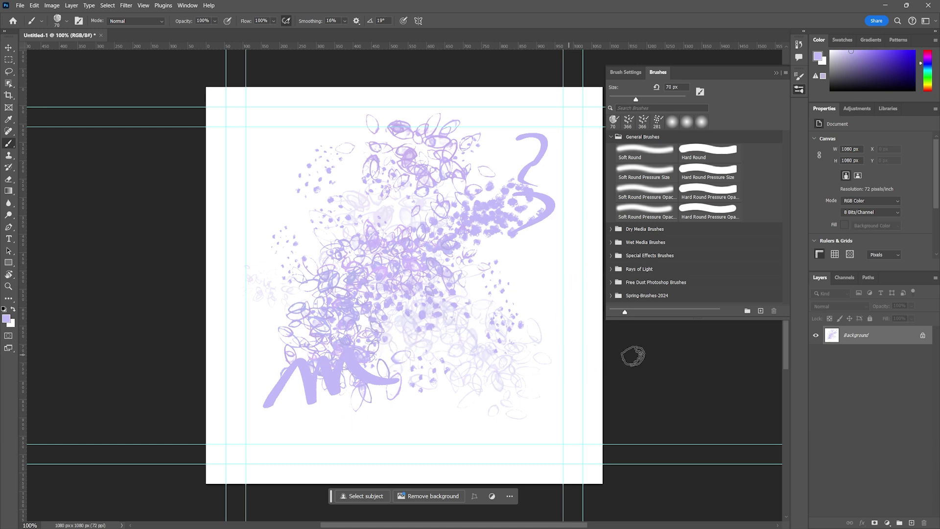
{"action": "left_click_drag", "start_coordinate": [753, 319], "coordinate": [758, 419]}
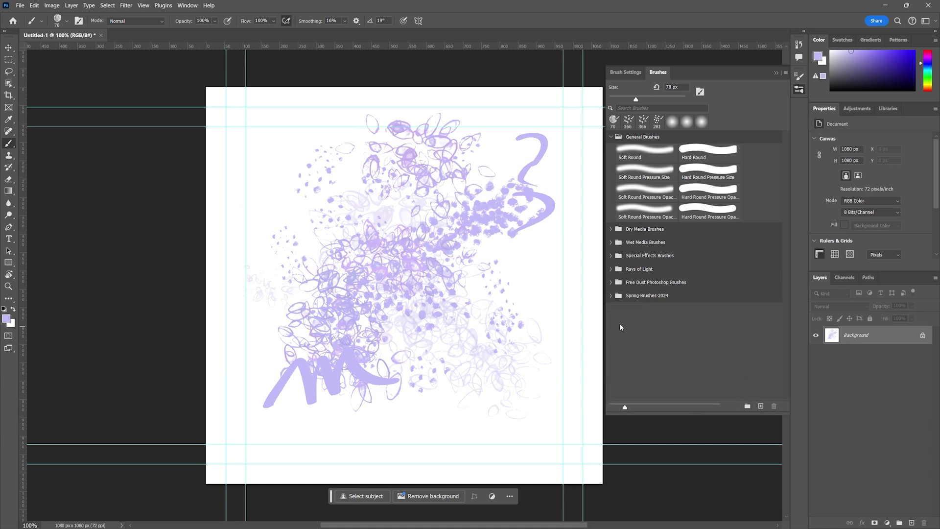
{"action": "left_click", "coordinate": [615, 299]}
Step: Paint broad purple strokes with the Spring-Brushes-2024 Drop Drag brush, then close without saving
{"action": "left_click", "coordinate": [610, 296]}
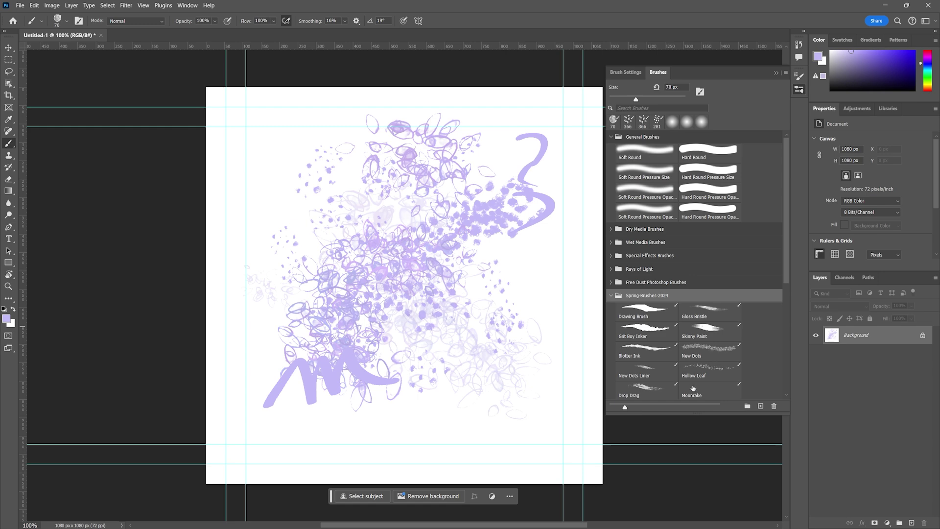
{"action": "left_click", "coordinate": [641, 396]}
{"action": "mouse_move", "coordinate": [337, 267]}
{"action": "left_mouse_down"}
{"action": "mouse_move", "coordinate": [461, 325]}
{"action": "mouse_move", "coordinate": [430, 270]}
{"action": "mouse_move", "coordinate": [529, 348]}
{"action": "mouse_move", "coordinate": [508, 215]}
{"action": "mouse_move", "coordinate": [518, 380]}
{"action": "mouse_move", "coordinate": [531, 218]}
{"action": "mouse_move", "coordinate": [539, 406]}
{"action": "mouse_move", "coordinate": [518, 203]}
{"action": "mouse_move", "coordinate": [267, 175]}
{"action": "mouse_move", "coordinate": [263, 187]}
{"action": "mouse_move", "coordinate": [317, 166]}
{"action": "mouse_move", "coordinate": [226, 223]}
{"action": "mouse_move", "coordinate": [357, 186]}
{"action": "mouse_move", "coordinate": [367, 284]}
{"action": "mouse_move", "coordinate": [387, 161]}
{"action": "left_mouse_up"}
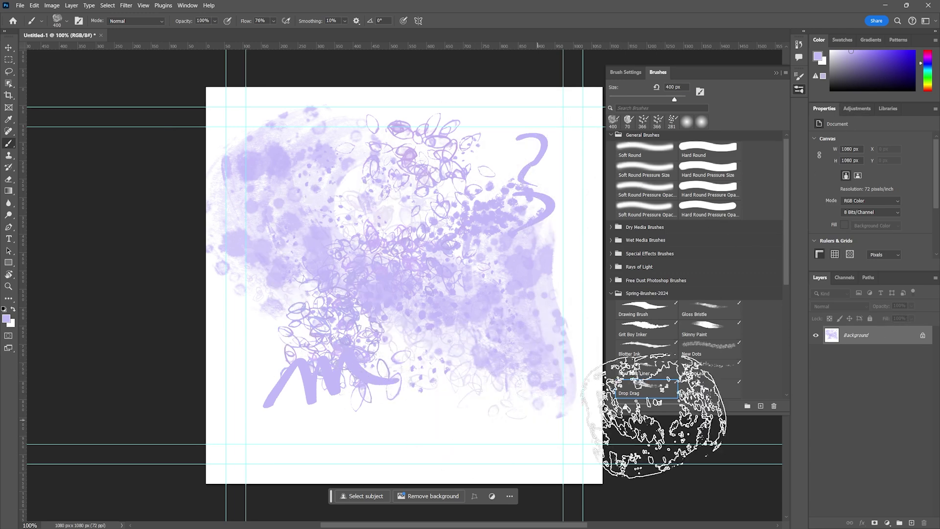
{"action": "mouse_move", "coordinate": [629, 409]}
{"action": "left_mouse_down"}
{"action": "mouse_move", "coordinate": [325, 388]}
{"action": "mouse_move", "coordinate": [293, 356]}
{"action": "mouse_move", "coordinate": [245, 264]}
{"action": "mouse_move", "coordinate": [304, 235]}
{"action": "left_mouse_up"}
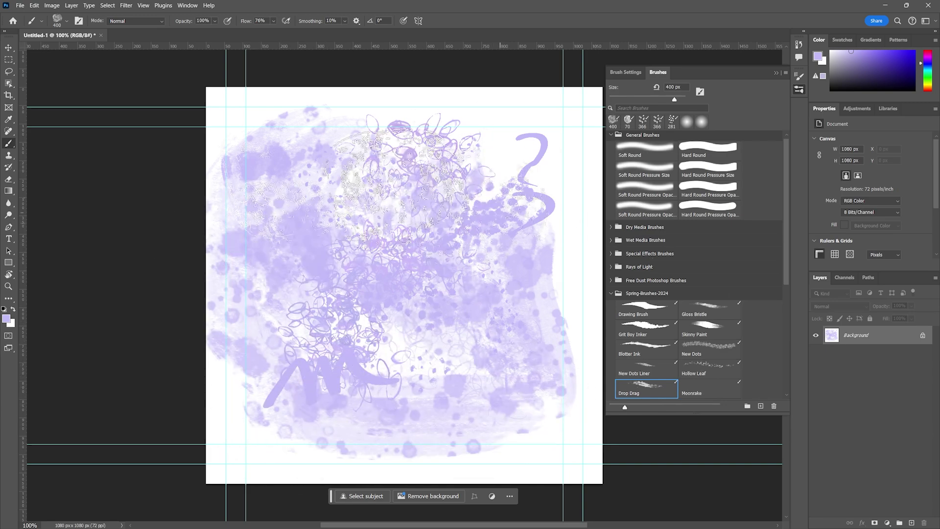
{"action": "left_click", "coordinate": [101, 35]}
{"action": "left_click", "coordinate": [485, 204]}
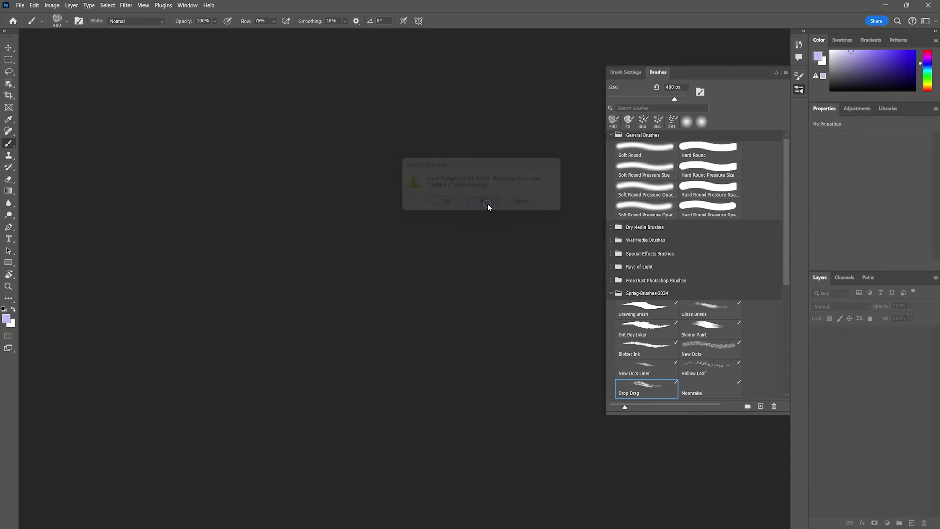
Step: Create a new blank 1080 × 1080 px document; the locked Background layer stays
{"action": "left_click", "coordinate": [33, 5]}
{"action": "mouse_move", "coordinate": [20, 5]}
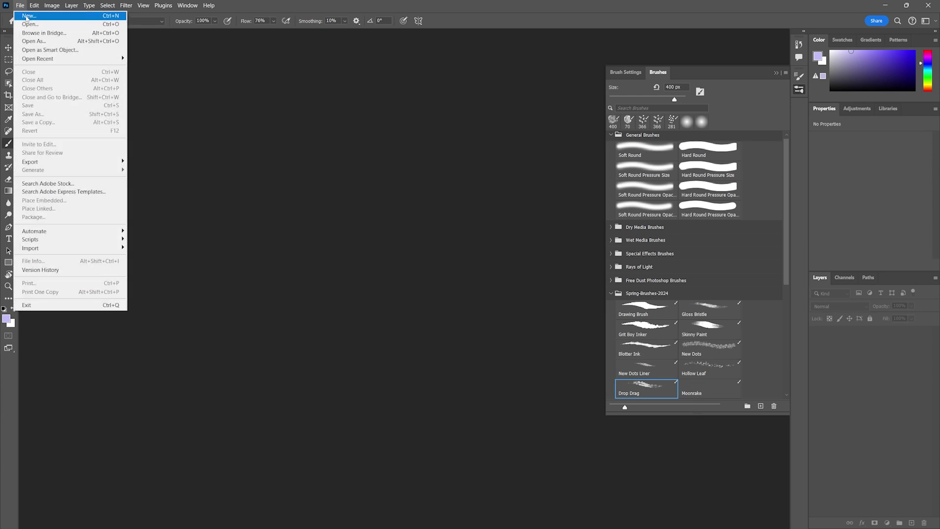
{"action": "left_click", "coordinate": [27, 17]}
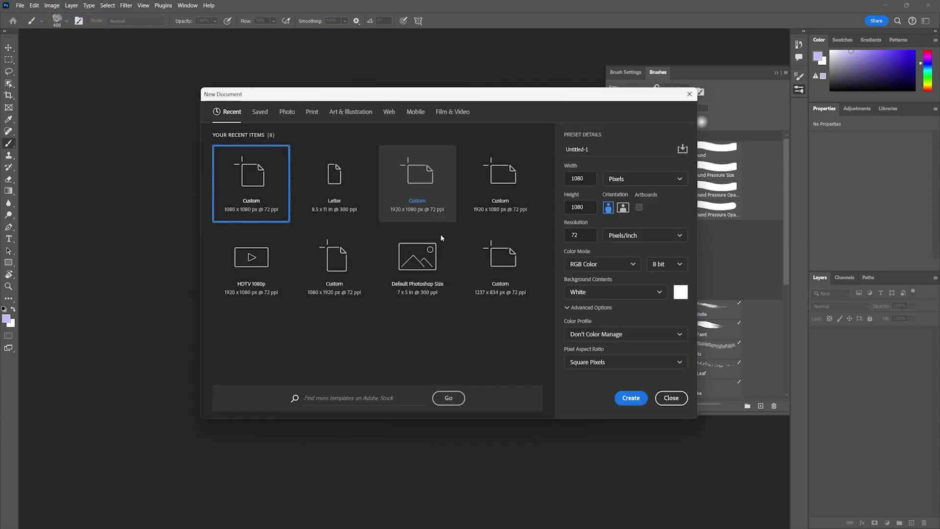
{"action": "left_click", "coordinate": [631, 397]}
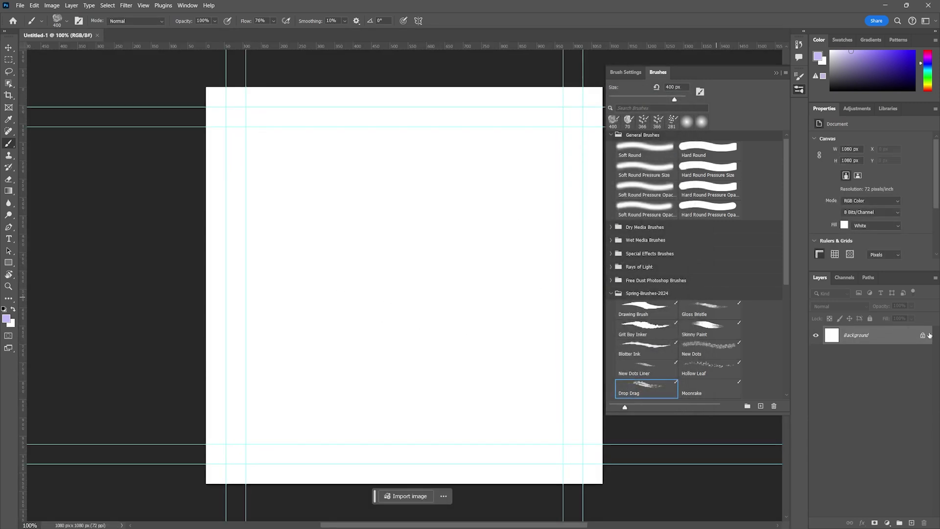
{"action": "mouse_move", "coordinate": [927, 336]}
{"action": "left_mouse_down"}
{"action": "mouse_move", "coordinate": [919, 488]}
{"action": "mouse_move", "coordinate": [931, 518]}
{"action": "left_mouse_up"}
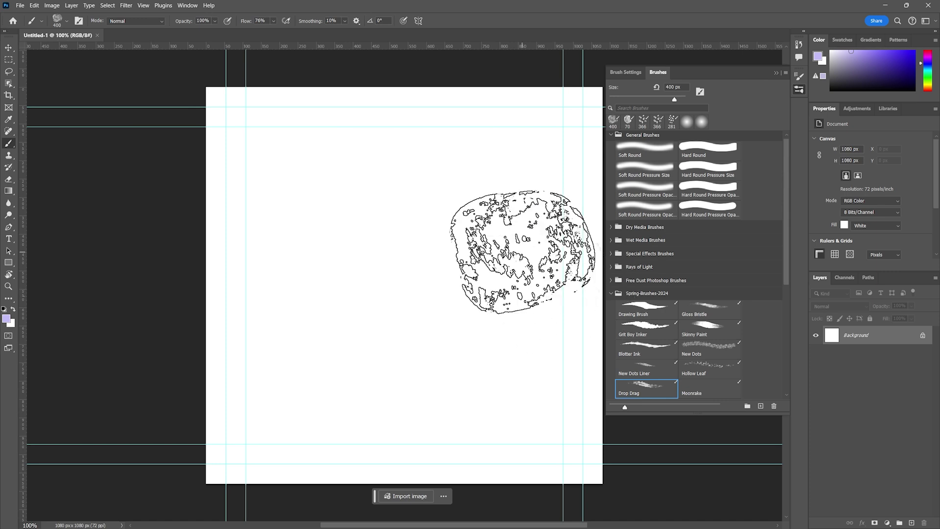
Step: Place AdobeStock_558884783 from the Week 3 folder as an embedded image and commit it
{"action": "left_click", "coordinate": [19, 6]}
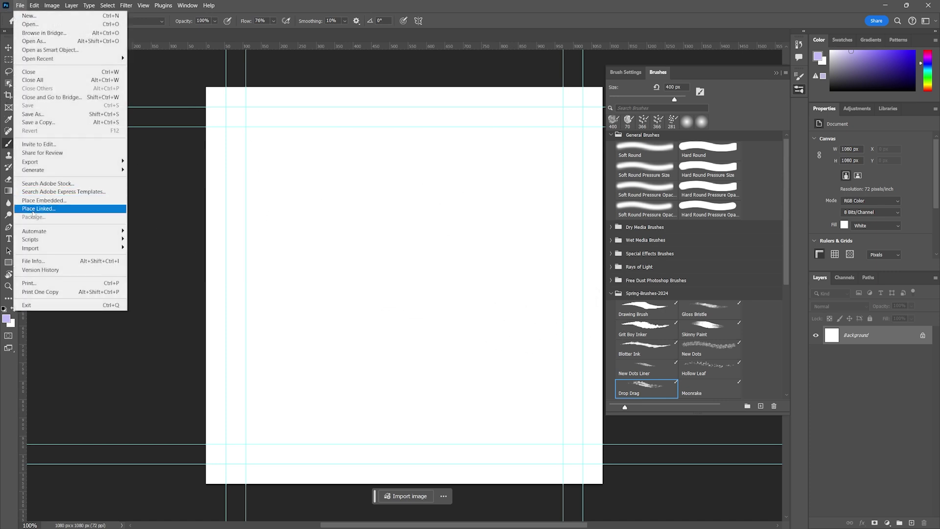
{"action": "left_click", "coordinate": [62, 200]}
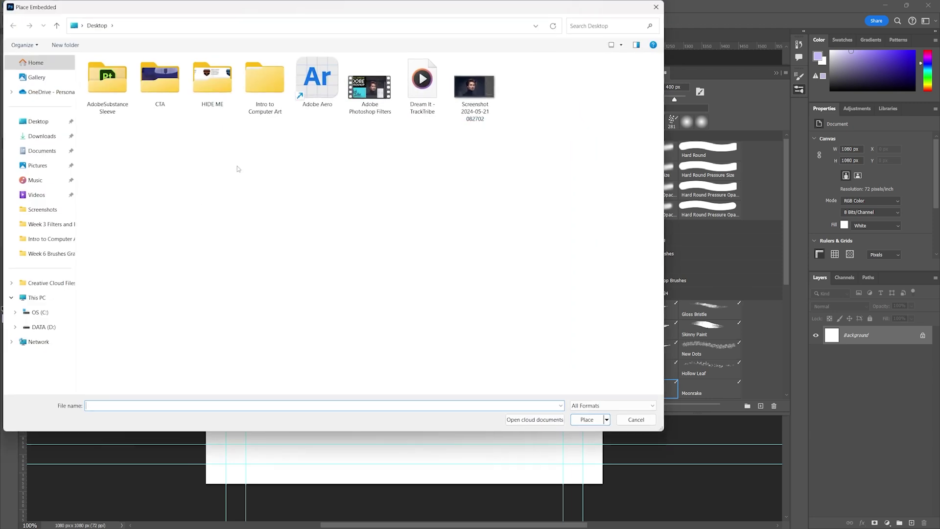
{"action": "double_click", "coordinate": [262, 85]}
{"action": "double_click", "coordinate": [154, 77]}
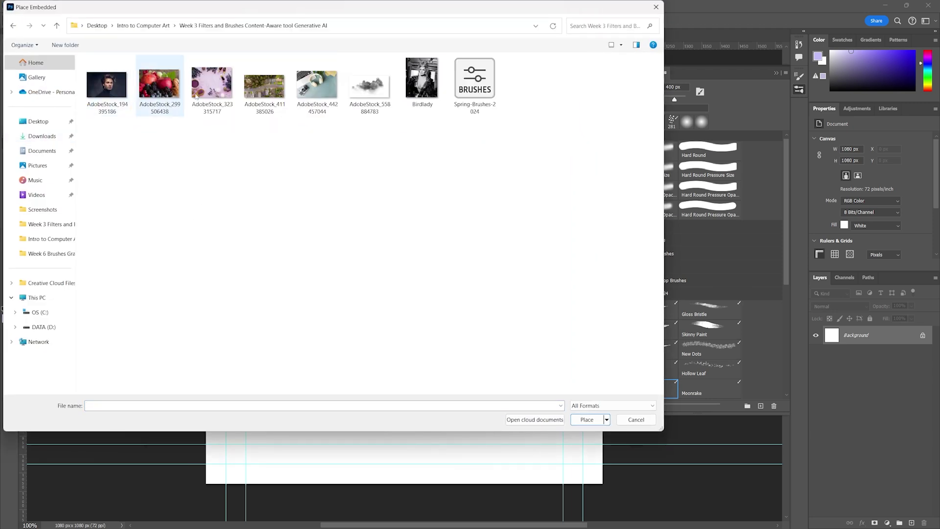
{"action": "double_click", "coordinate": [369, 82]}
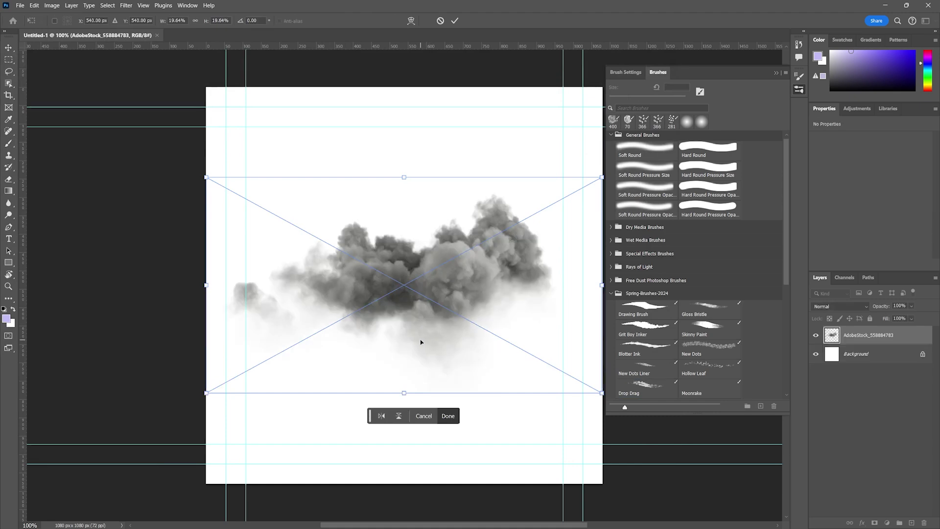
{"action": "key", "text": "Return"}
Step: Delete the white Background layer and define the smoke-cloud image as a brush preset named 'Cloud'
{"action": "key", "text": "b"}
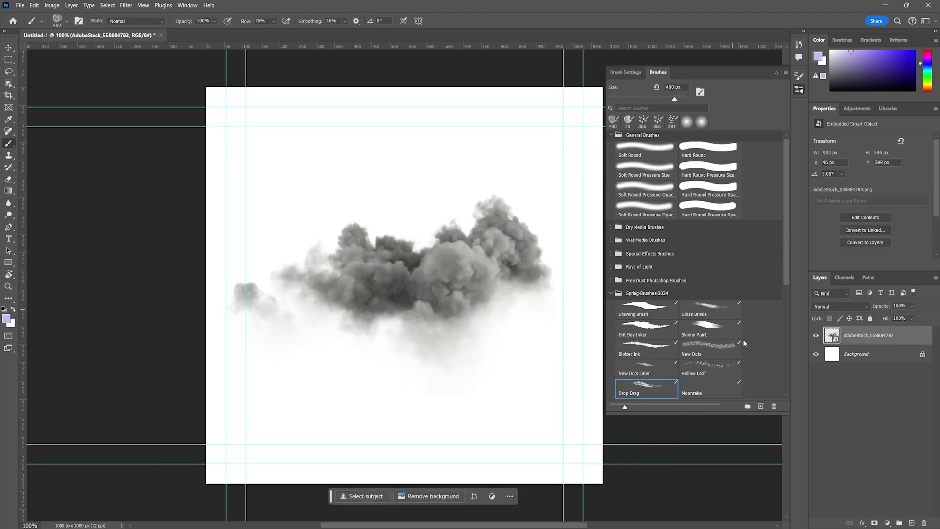
{"action": "left_click_drag", "start_coordinate": [874, 358], "coordinate": [923, 521]}
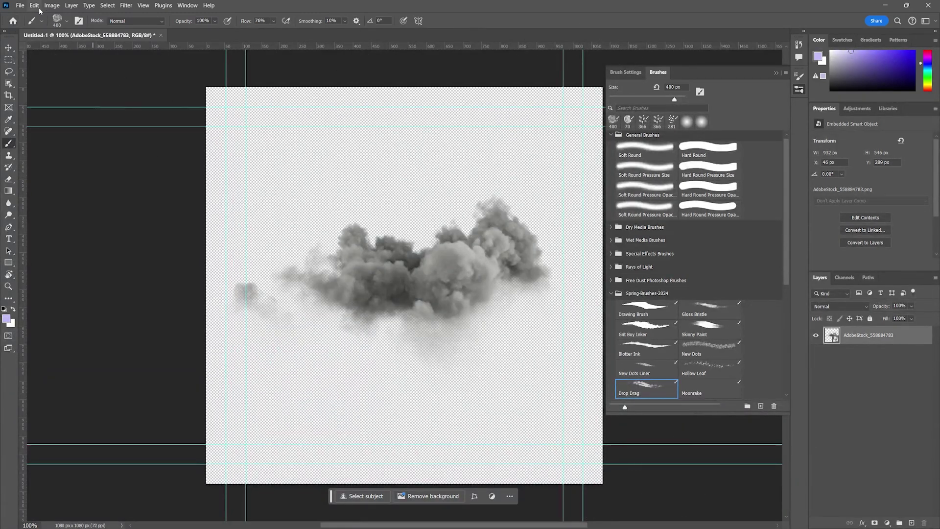
{"action": "left_click", "coordinate": [35, 6]}
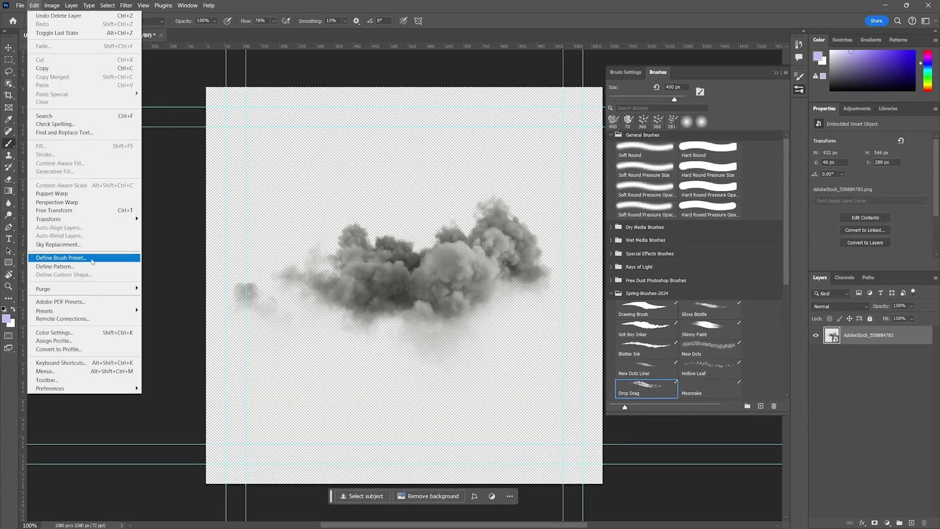
{"action": "left_click", "coordinate": [61, 258]}
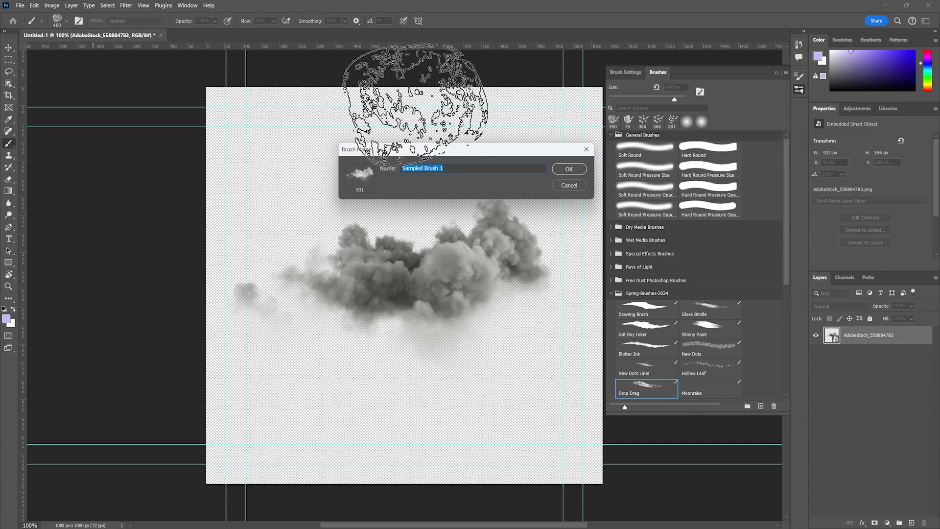
{"action": "type", "text": "Cloud"}
{"action": "key", "text": "Return"}
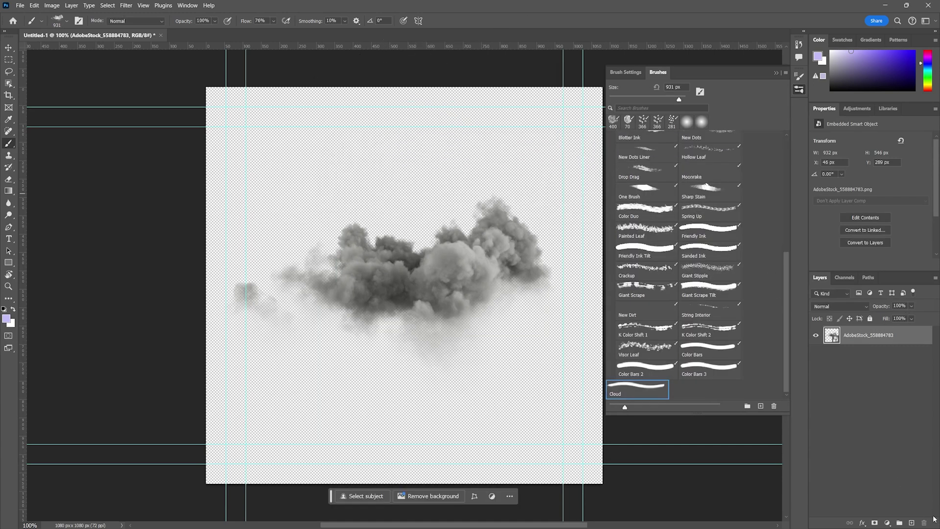
Step: On a new layer with the cloud photo hidden, stamp four purple Cloud-brush clouds
{"action": "left_click", "coordinate": [910, 522]}
{"action": "left_click", "coordinate": [815, 353]}
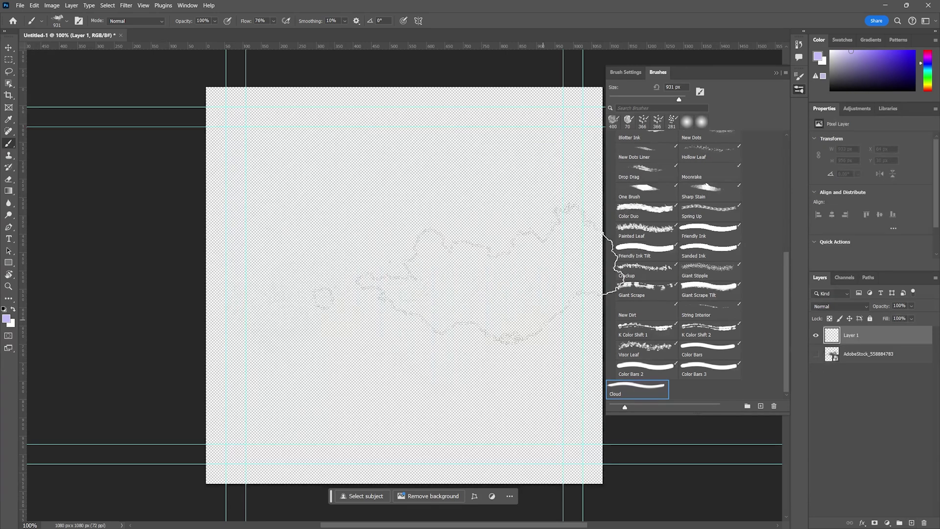
{"action": "left_click", "coordinate": [403, 177]}
{"action": "left_click", "coordinate": [390, 263]}
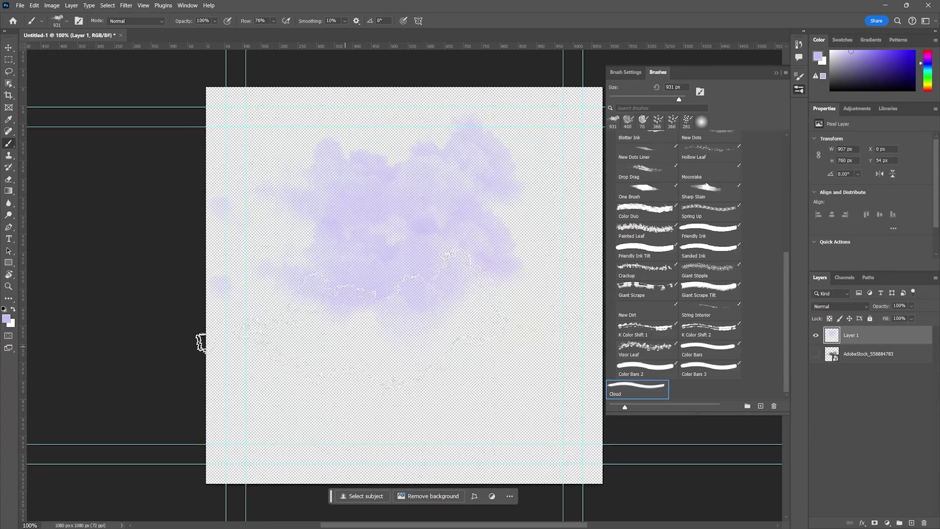
{"action": "left_click", "coordinate": [538, 286]}
{"action": "left_click", "coordinate": [357, 339]}
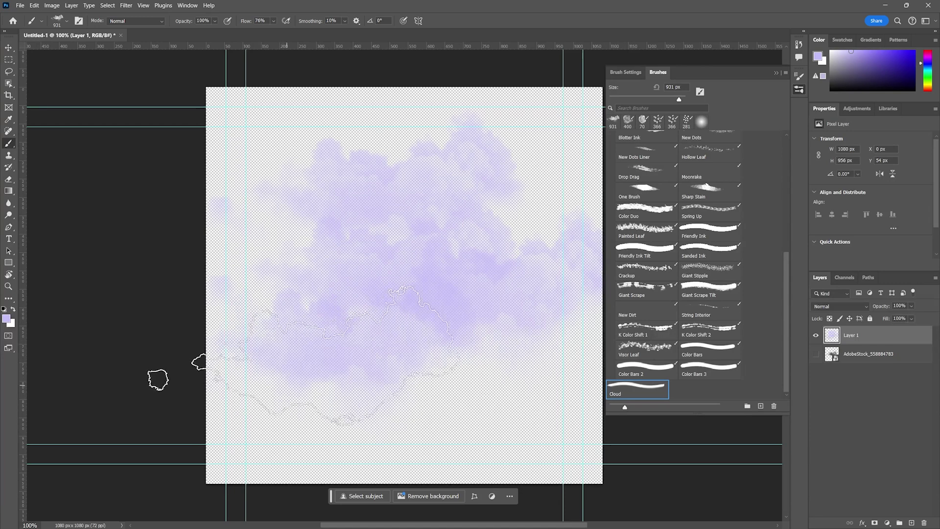
Step: Reset colours to black and stamp dark grey clouds along the bottom, undoing the last one
{"action": "key", "text": "d"}
{"action": "left_click", "coordinate": [358, 399]}
{"action": "left_click", "coordinate": [451, 415]}
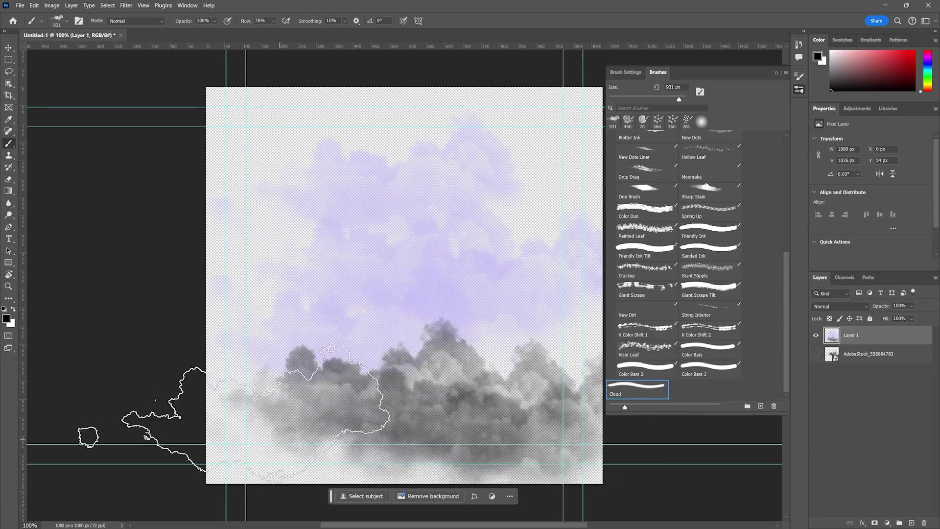
{"action": "left_click", "coordinate": [230, 431]}
{"action": "left_click", "coordinate": [176, 387]}
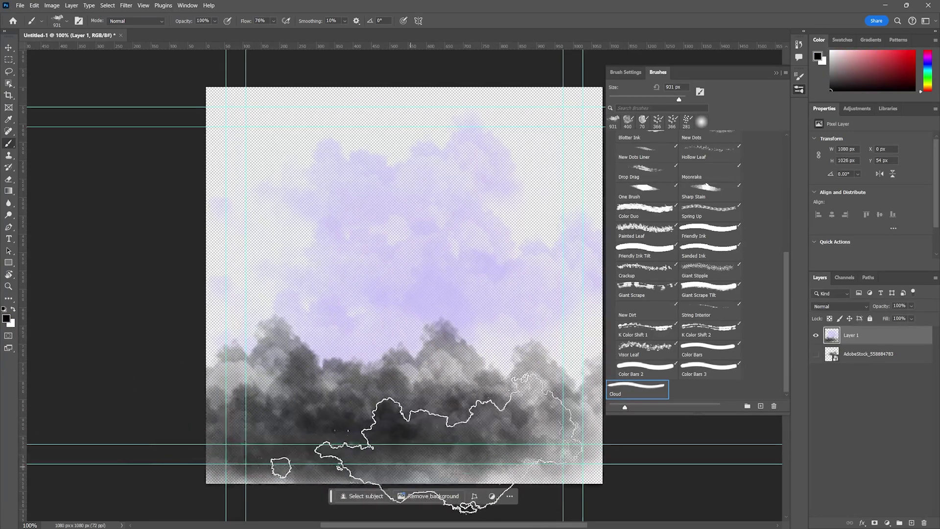
{"action": "left_click", "coordinate": [527, 447]}
{"action": "left_click", "coordinate": [313, 446]}
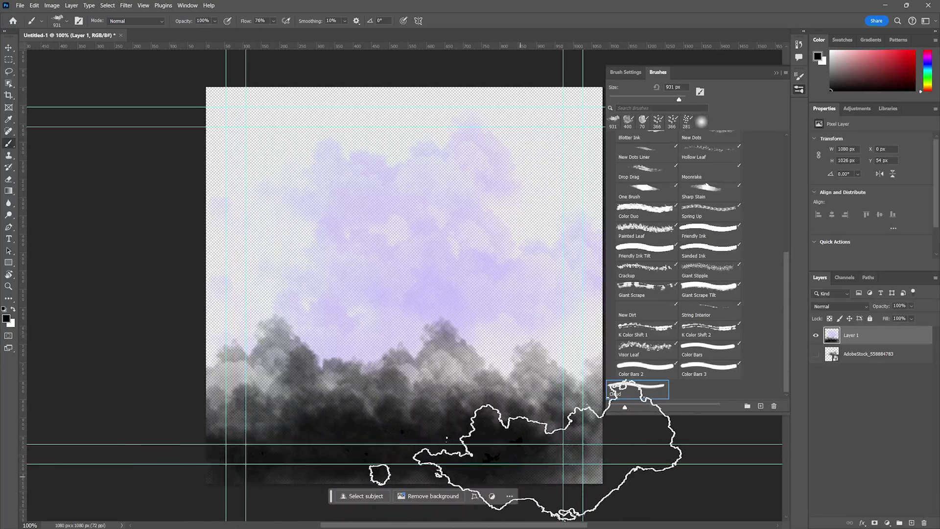
{"action": "left_click", "coordinate": [242, 421]}
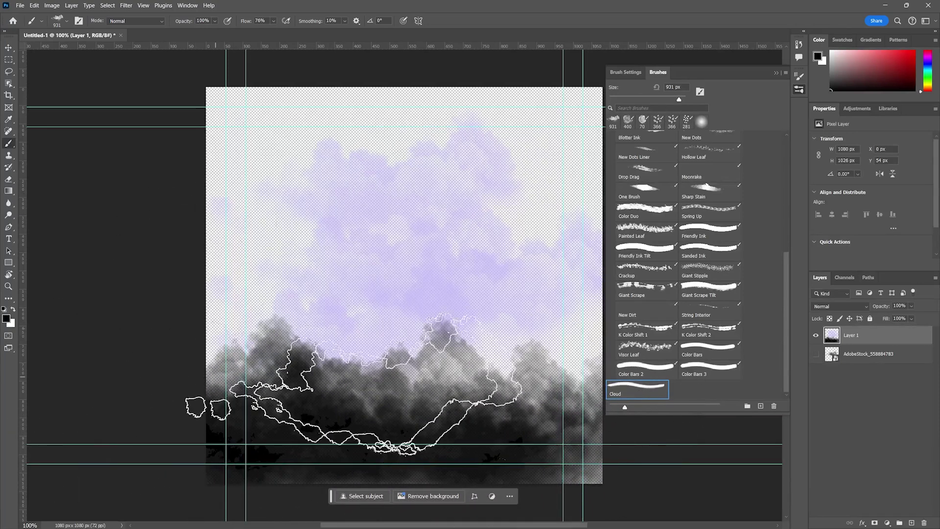
{"action": "key", "text": "ctrl+z"}
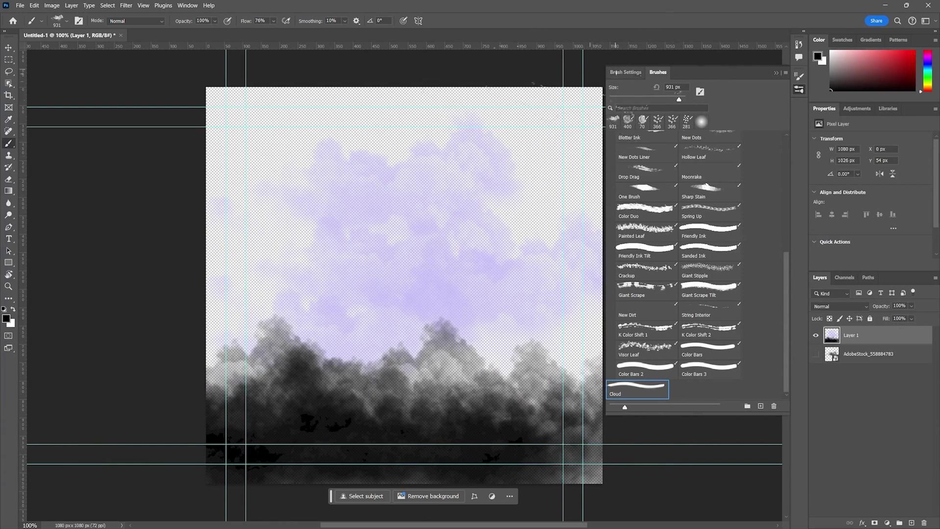
Step: In Brush Settings, enable Shape Dynamics with 19% Size Jitter
{"action": "left_click", "coordinate": [623, 73]}
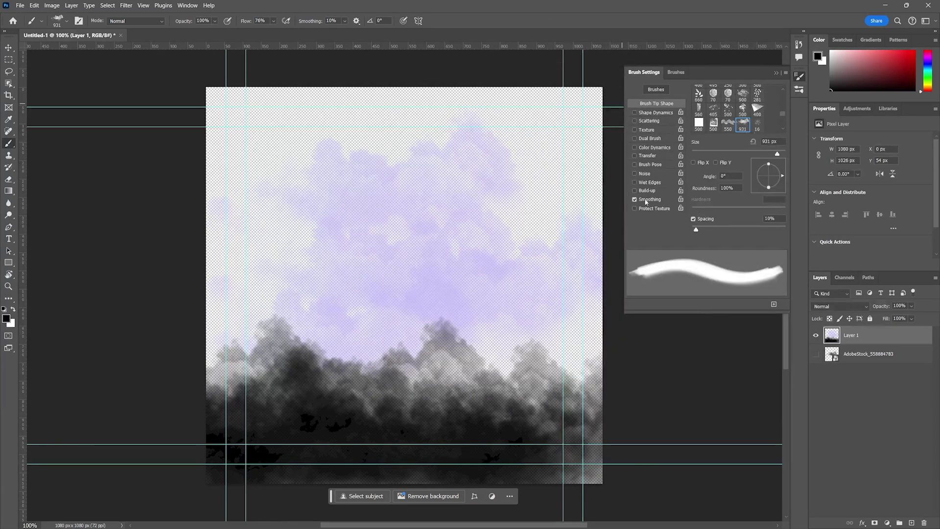
{"action": "left_click_drag", "start_coordinate": [621, 198], "coordinate": [556, 219]}
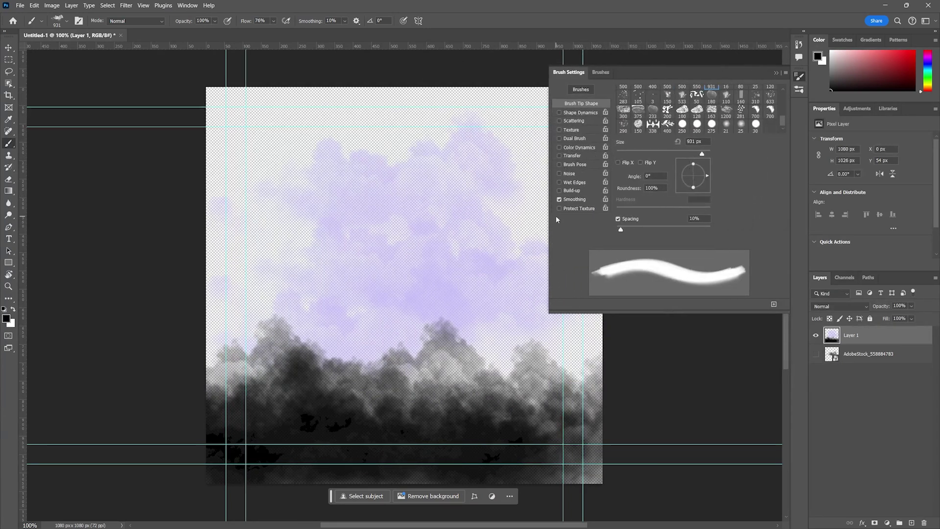
{"action": "left_click", "coordinate": [580, 114]}
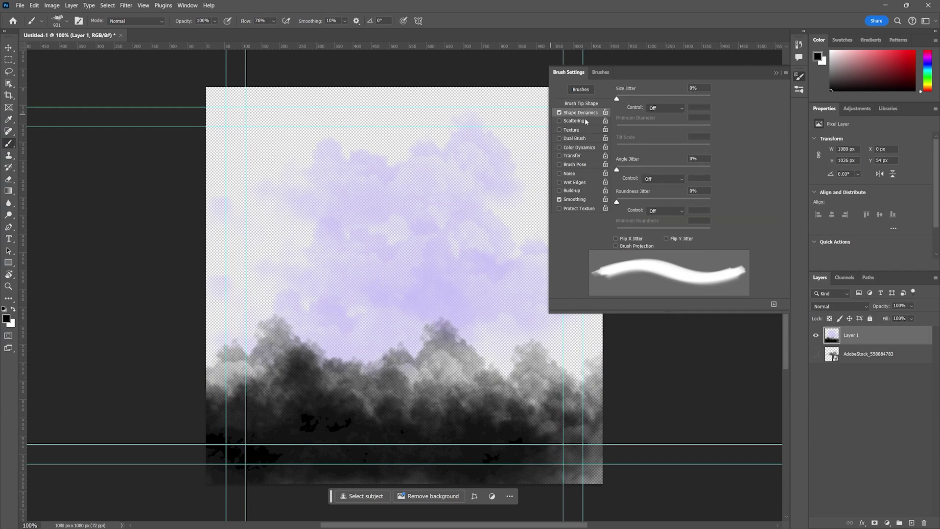
{"action": "left_click_drag", "start_coordinate": [622, 100], "coordinate": [634, 99]}
Step: Paint a test cloud stroke, undo it, and toggle Scattering on and back off
{"action": "mouse_move", "coordinate": [360, 279]}
{"action": "left_mouse_down"}
{"action": "mouse_move", "coordinate": [388, 315]}
{"action": "mouse_move", "coordinate": [436, 323]}
{"action": "left_mouse_up"}
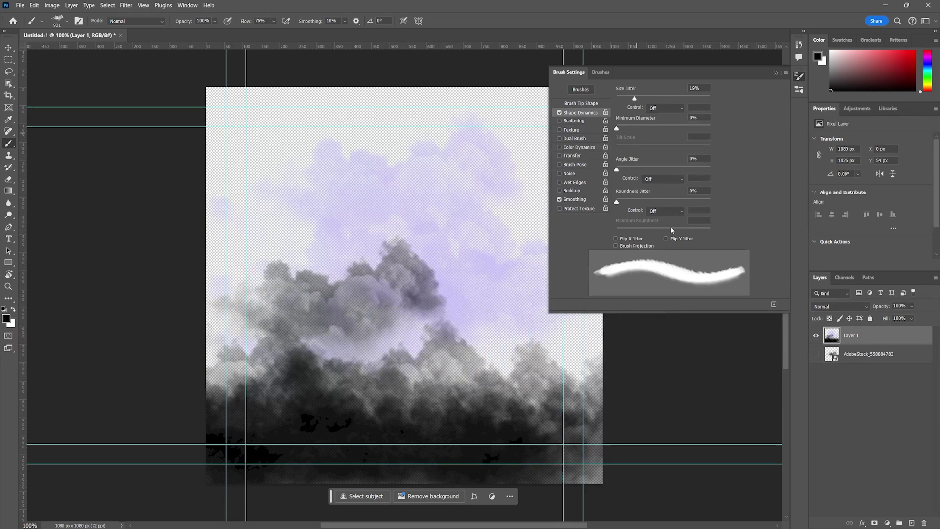
{"action": "key", "text": "ctrl+z"}
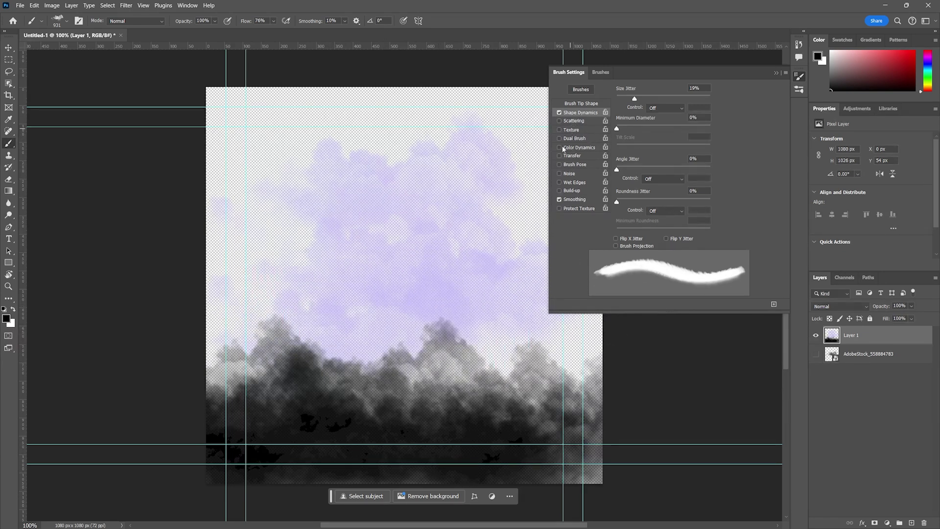
{"action": "left_click", "coordinate": [571, 121]}
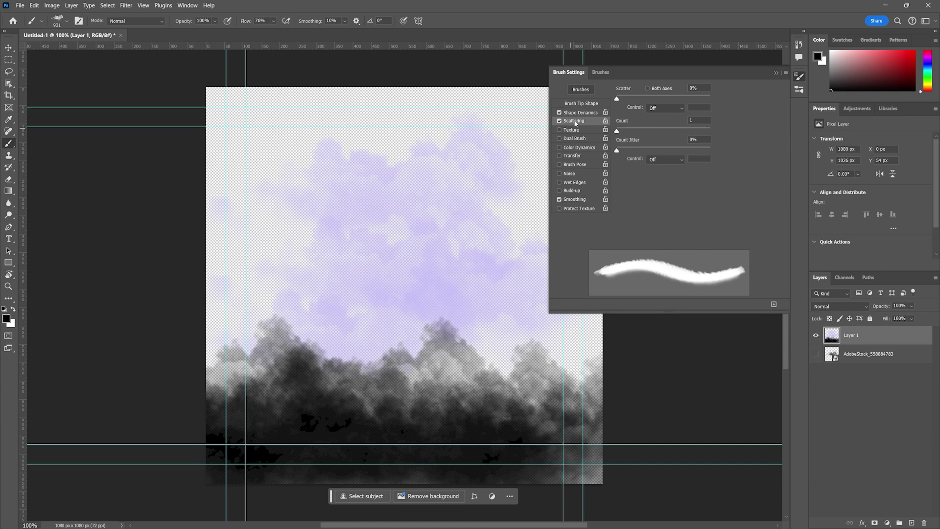
{"action": "left_click", "coordinate": [558, 121]}
{"action": "left_click", "coordinate": [590, 105]}
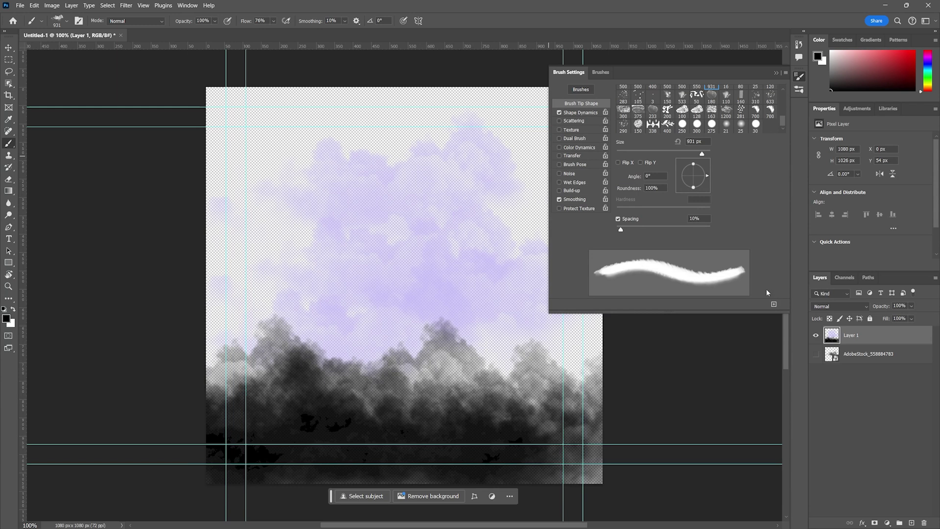
Step: Enlarge the Brush Settings panel and try Transfer, Dual Brush, Texture and Scattering, leaving each off
{"action": "left_click_drag", "start_coordinate": [677, 308], "coordinate": [706, 390]}
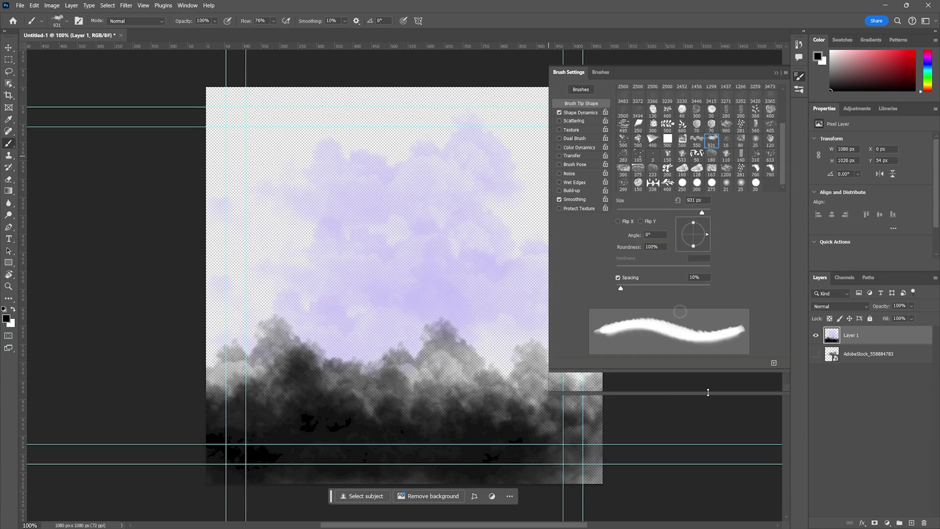
{"action": "left_click", "coordinate": [571, 156]}
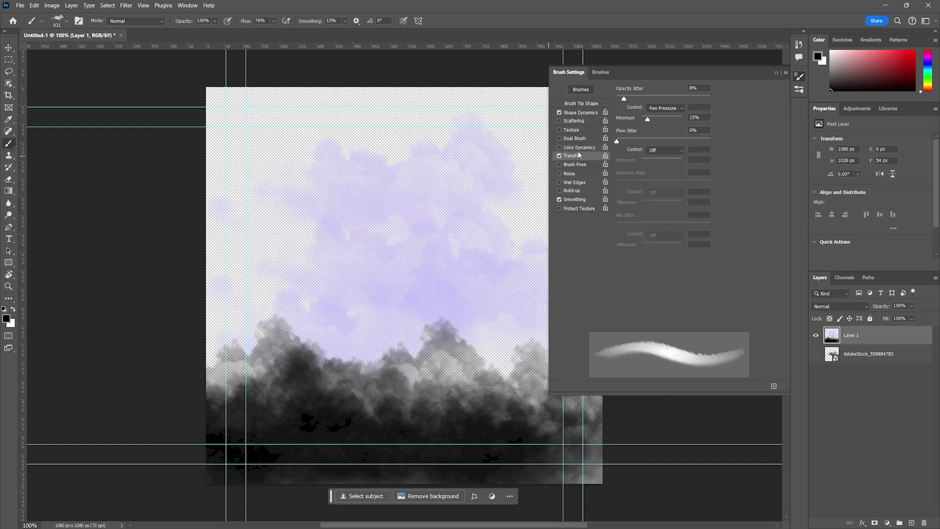
{"action": "left_click", "coordinate": [558, 156]}
{"action": "left_click", "coordinate": [559, 139]}
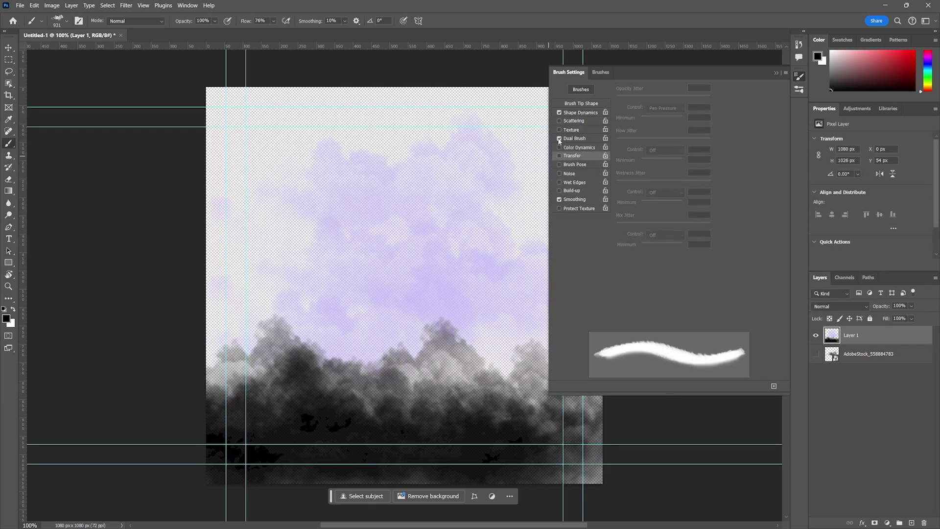
{"action": "left_click", "coordinate": [558, 139]}
{"action": "left_click", "coordinate": [559, 130]}
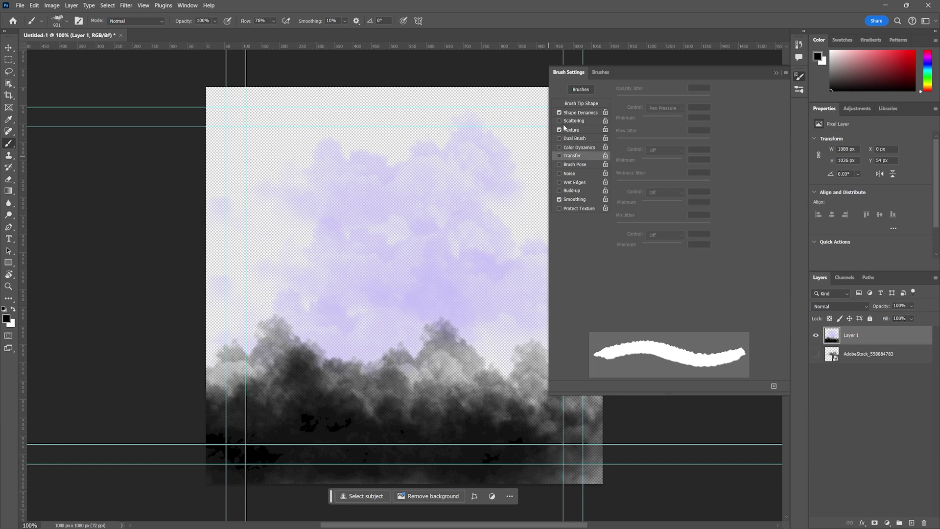
{"action": "left_click", "coordinate": [559, 130]}
{"action": "left_click", "coordinate": [572, 122]}
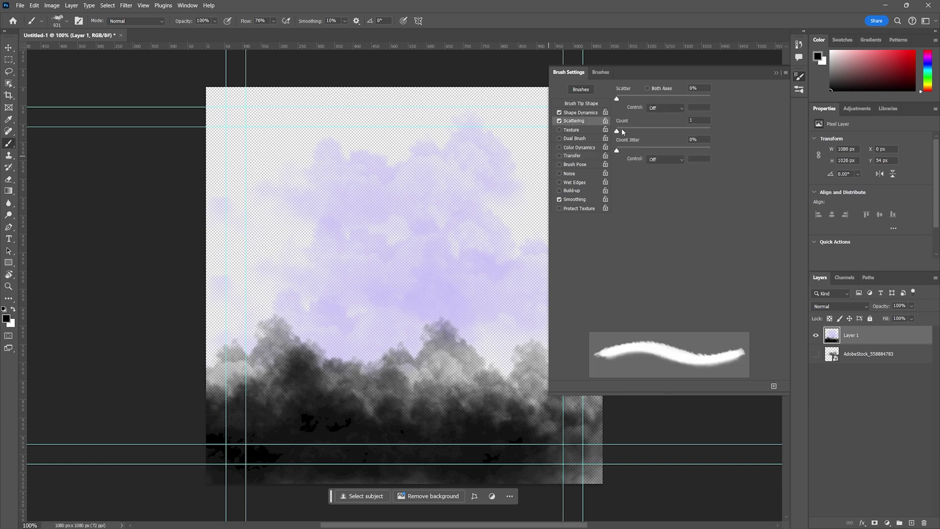
{"action": "left_click", "coordinate": [560, 122]}
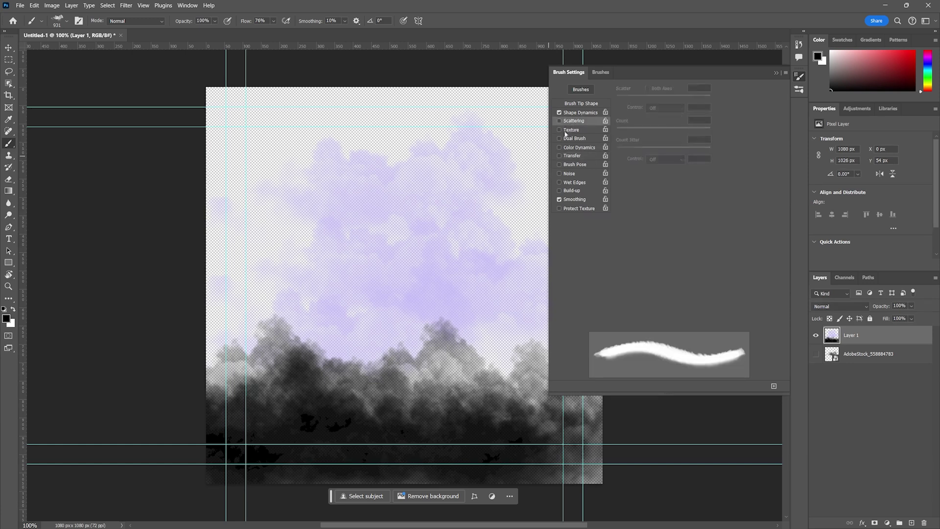
Step: Enable Brush Pose and Color Dynamics, paint dark clouds with 58° rotation, then set rotation to 272°
{"action": "left_click", "coordinate": [559, 165]}
{"action": "left_click_drag", "start_coordinate": [398, 214], "coordinate": [399, 313]}
{"action": "left_click", "coordinate": [573, 147]}
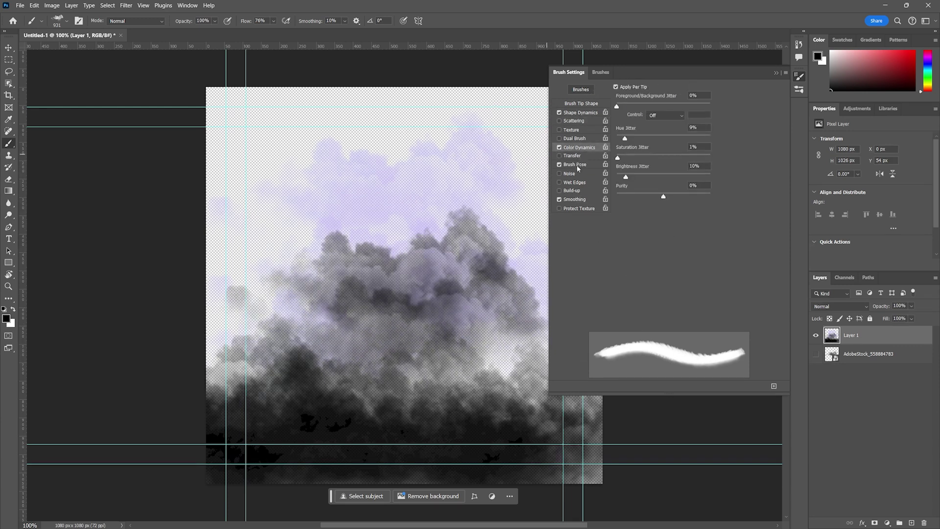
{"action": "left_click", "coordinate": [578, 165]}
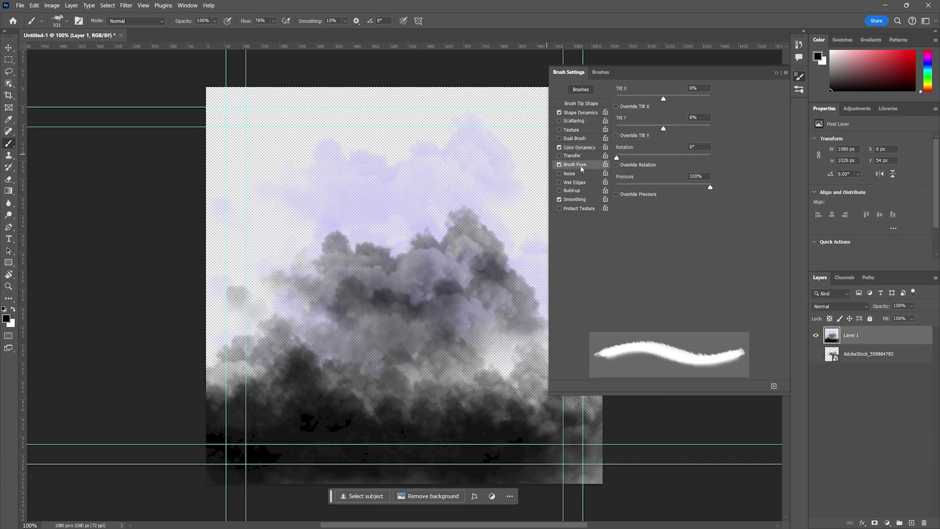
{"action": "left_click_drag", "start_coordinate": [621, 158], "coordinate": [631, 158]}
{"action": "left_click", "coordinate": [365, 169]}
{"action": "left_click", "coordinate": [313, 230]}
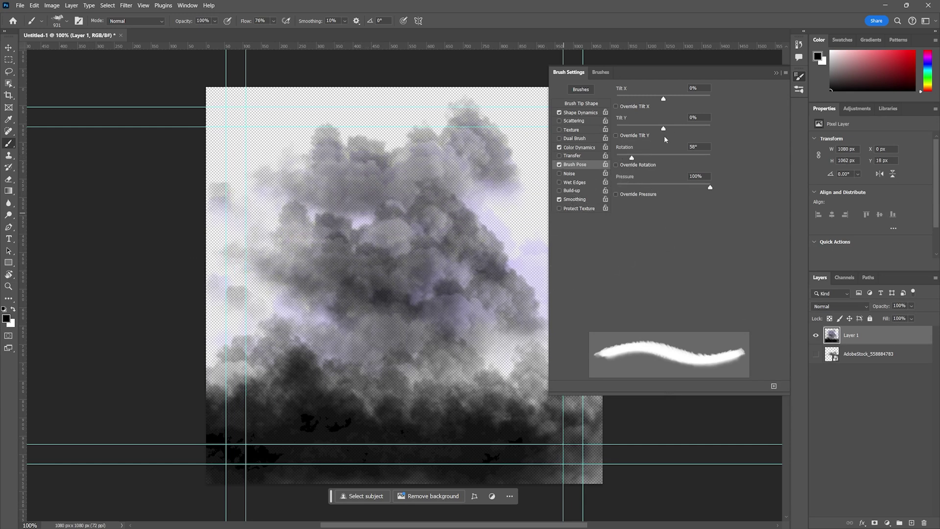
{"action": "left_click_drag", "start_coordinate": [631, 158], "coordinate": [688, 157]}
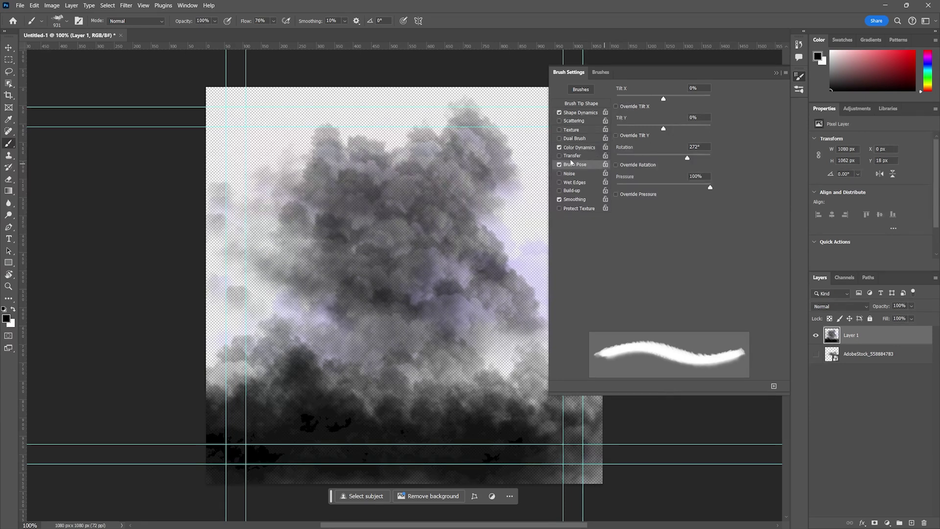
{"action": "left_click", "coordinate": [582, 103]}
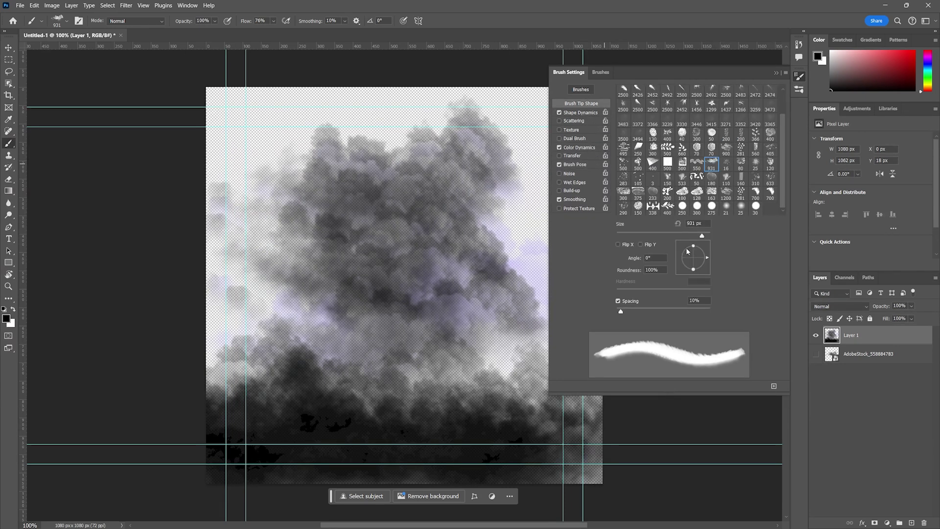
Step: Set the brush tip angle to 48° and paint more cloud over the top-left canvas
{"action": "left_click_drag", "start_coordinate": [707, 255], "coordinate": [705, 249]}
{"action": "mouse_move", "coordinate": [309, 193]}
{"action": "left_mouse_down"}
{"action": "mouse_move", "coordinate": [260, 185]}
{"action": "mouse_move", "coordinate": [223, 165]}
{"action": "mouse_move", "coordinate": [224, 153]}
{"action": "mouse_move", "coordinate": [316, 154]}
{"action": "mouse_move", "coordinate": [234, 164]}
{"action": "left_mouse_up"}
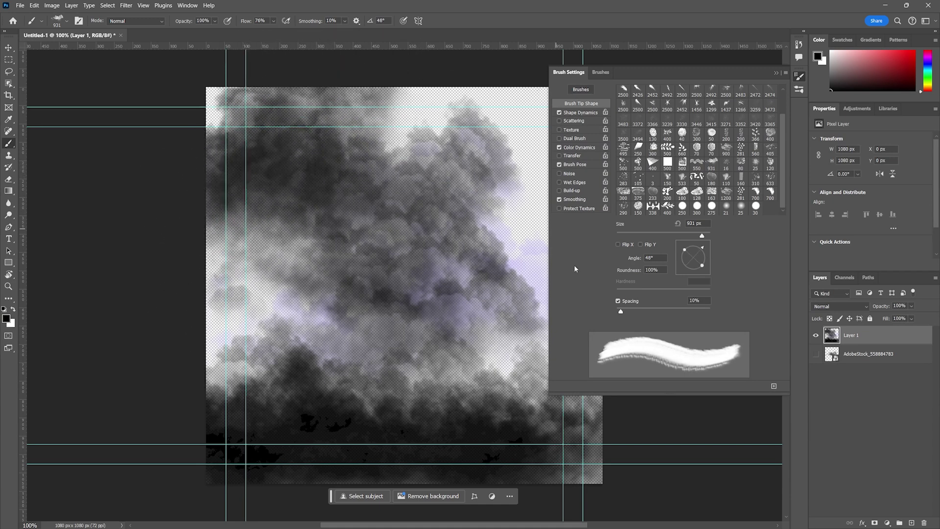
{"action": "left_click", "coordinate": [34, 6]}
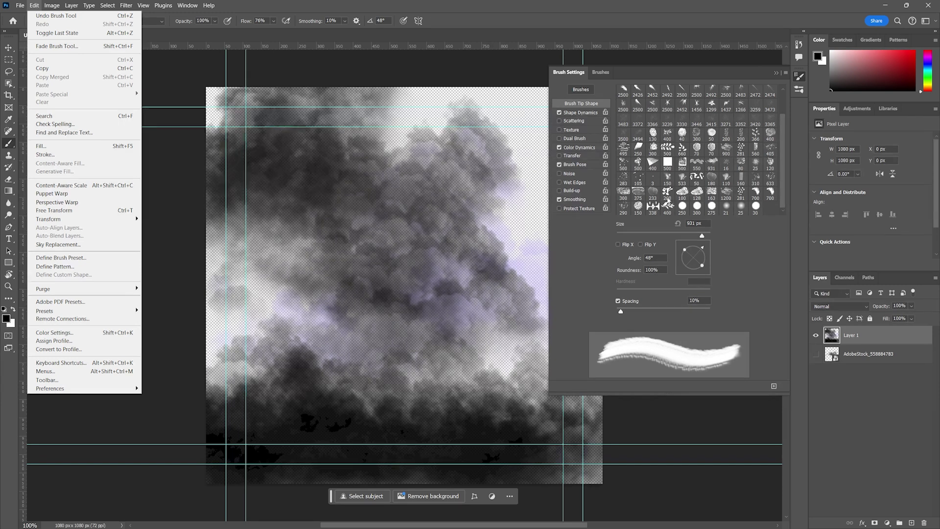
Step: Stamp three dark leaf sprigs over the clouds with the leaf brush preset
{"action": "left_click", "coordinate": [667, 208]}
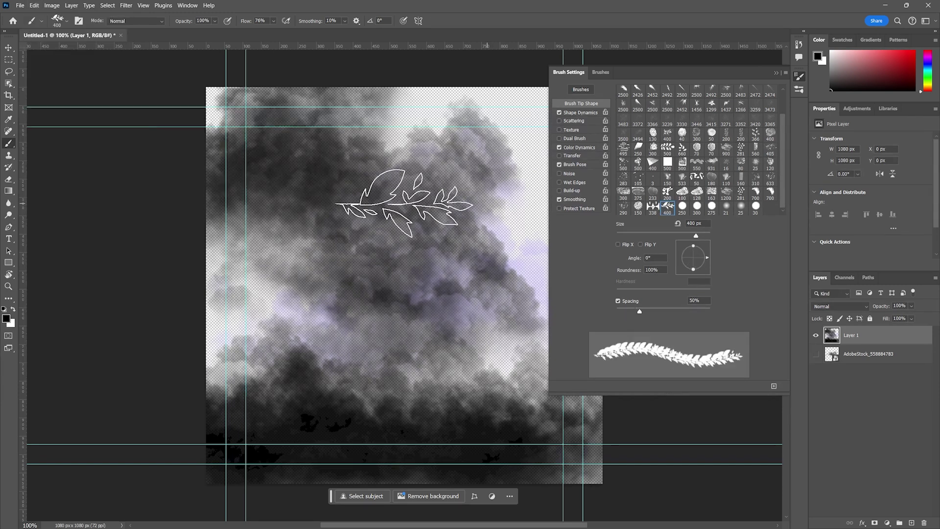
{"action": "left_click", "coordinate": [409, 196]}
{"action": "left_click", "coordinate": [410, 283]}
{"action": "left_click", "coordinate": [311, 186]}
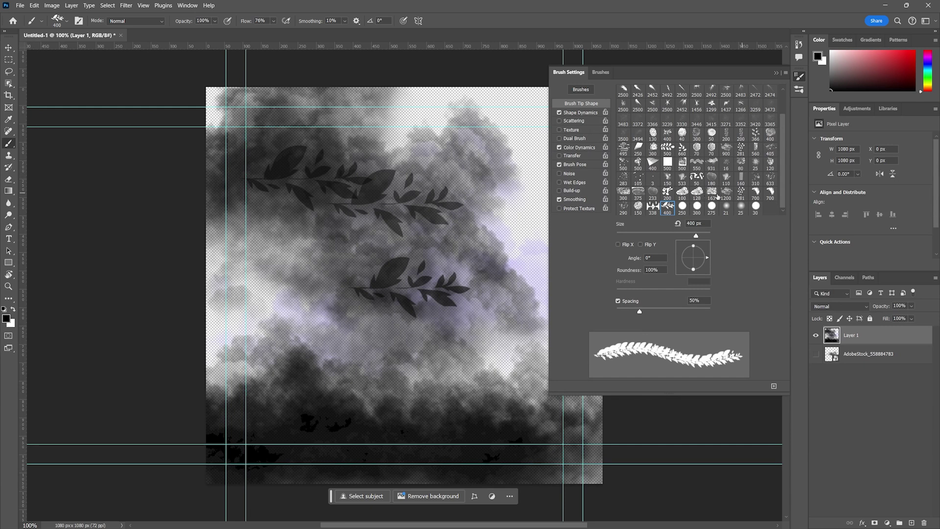
Step: Paint scattered dot strokes across the upper and lower-middle canvas with the scatter brush presets
{"action": "left_click", "coordinate": [740, 193]}
{"action": "mouse_move", "coordinate": [349, 156]}
{"action": "left_mouse_down"}
{"action": "mouse_move", "coordinate": [372, 174]}
{"action": "mouse_move", "coordinate": [430, 149]}
{"action": "mouse_move", "coordinate": [470, 152]}
{"action": "mouse_move", "coordinate": [489, 181]}
{"action": "left_mouse_up"}
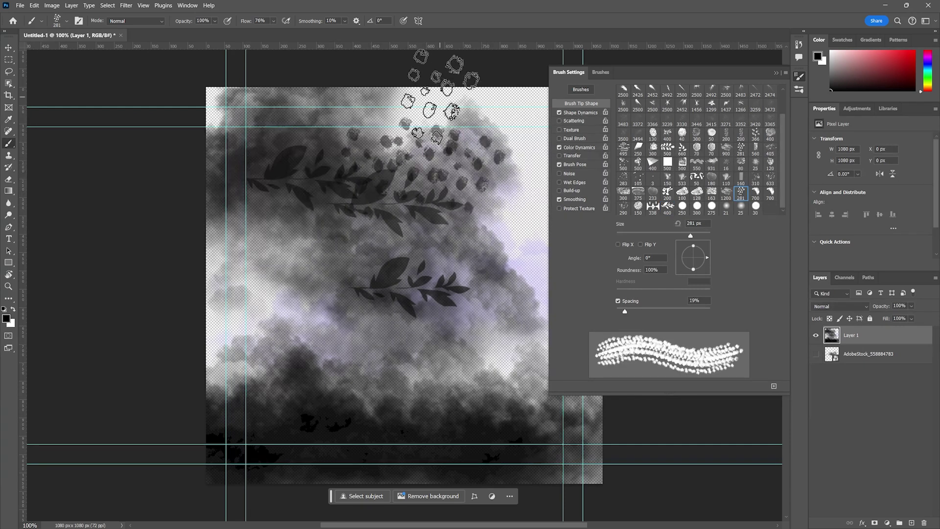
{"action": "mouse_move", "coordinate": [512, 346]}
{"action": "left_mouse_down"}
{"action": "mouse_move", "coordinate": [387, 402]}
{"action": "mouse_move", "coordinate": [504, 337]}
{"action": "left_mouse_up"}
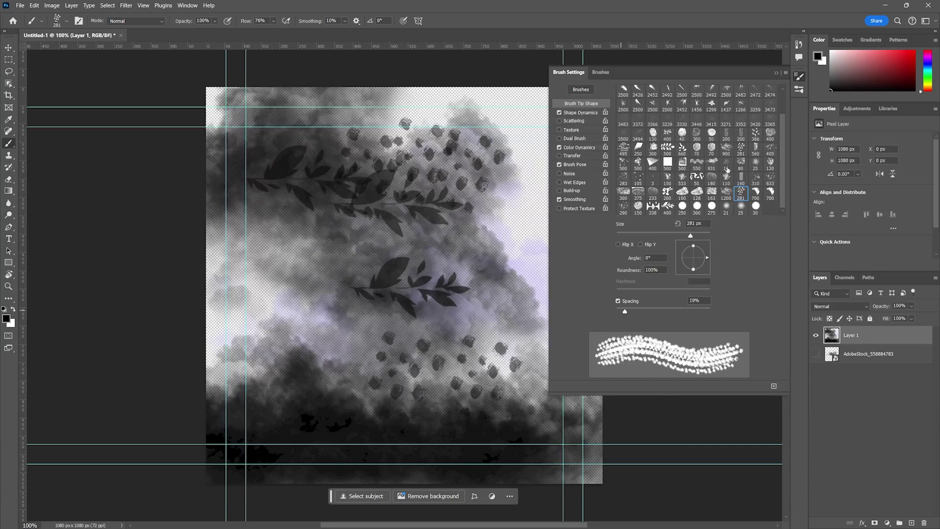
{"action": "left_click", "coordinate": [770, 178]}
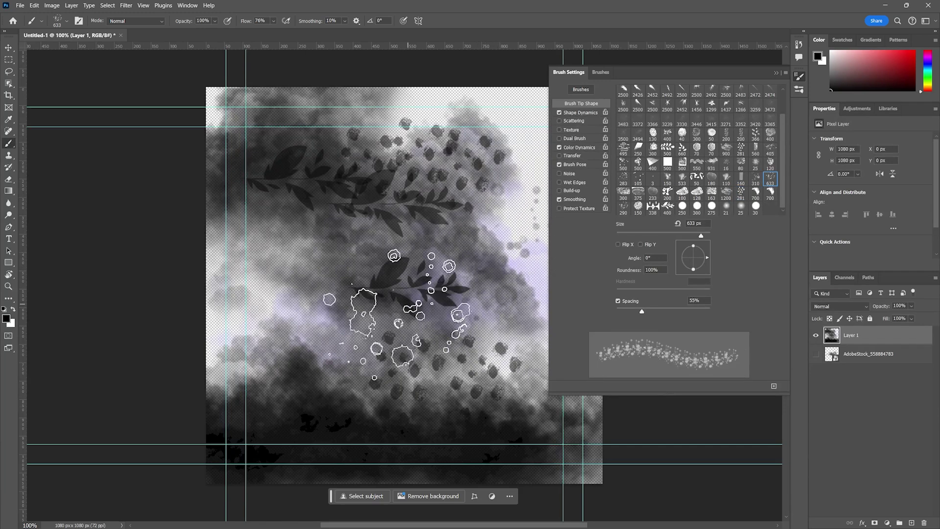